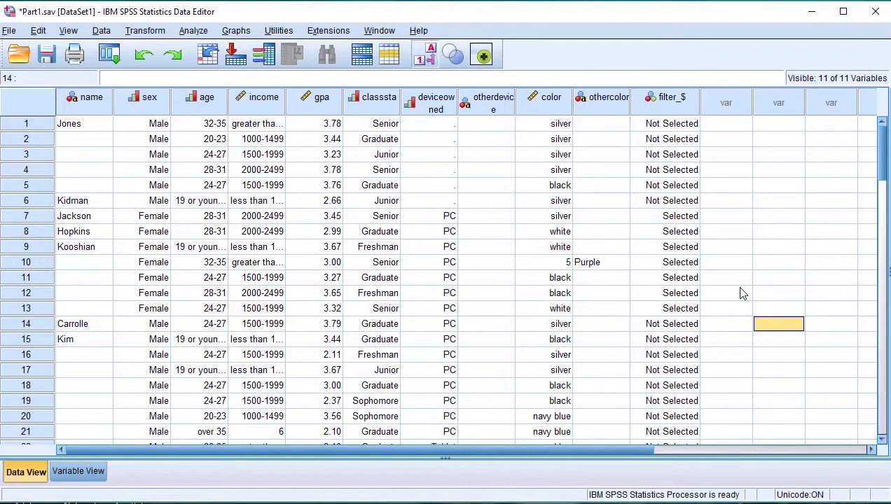
Step: Select the sex column and highlight the Male cells in rows 1–6
click(138, 106)
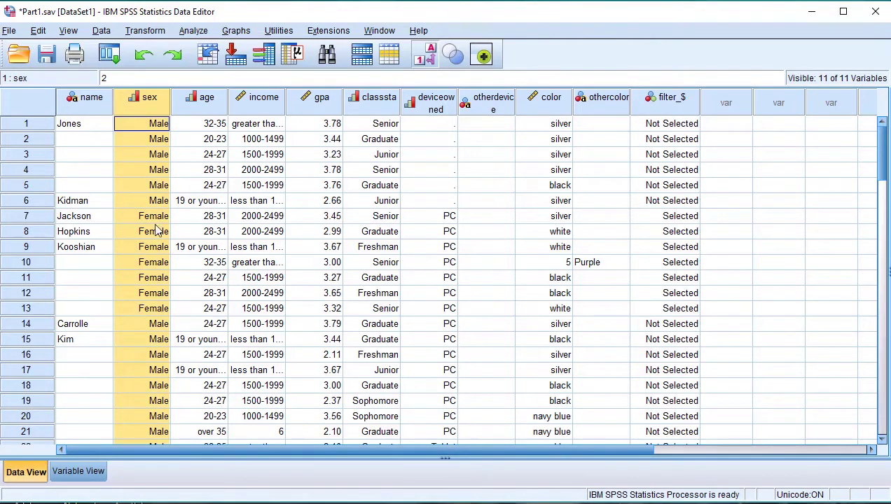
double_click(145, 125)
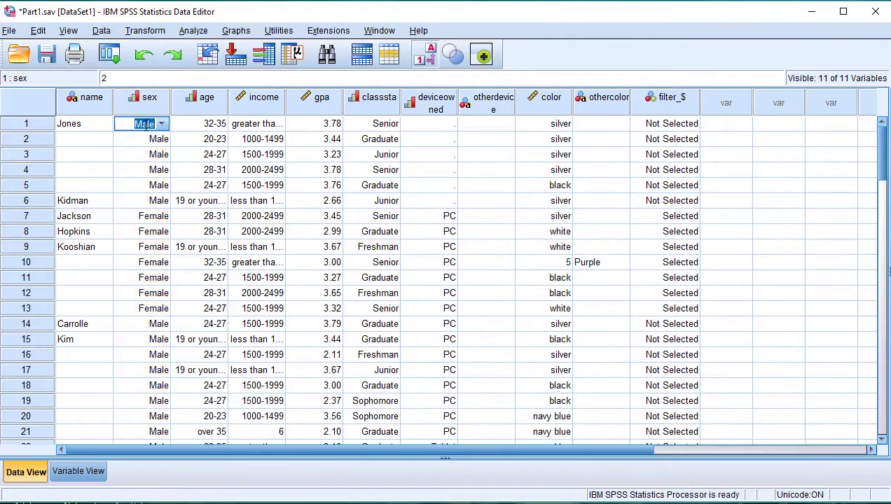
click(146, 125)
key(Escape)
drag(130, 132, 130, 310)
scroll(143, 316, down, 7)
scroll(146, 322, down, 6)
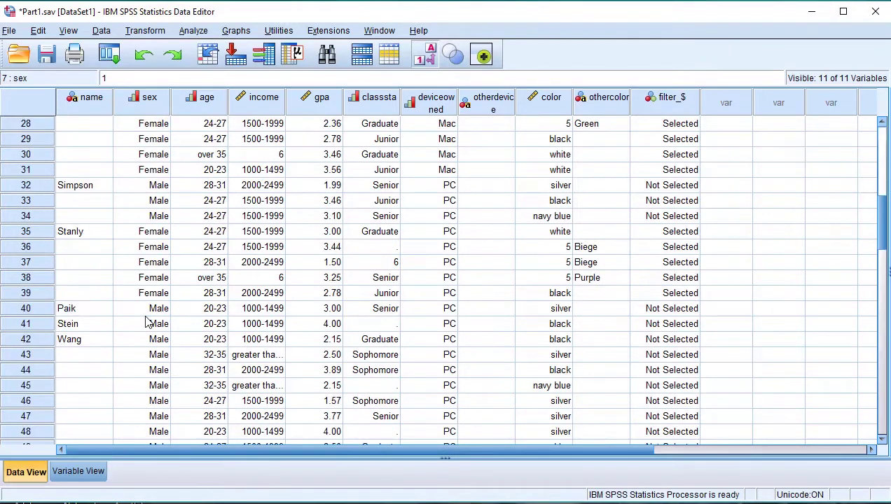
scroll(148, 322, up, 12)
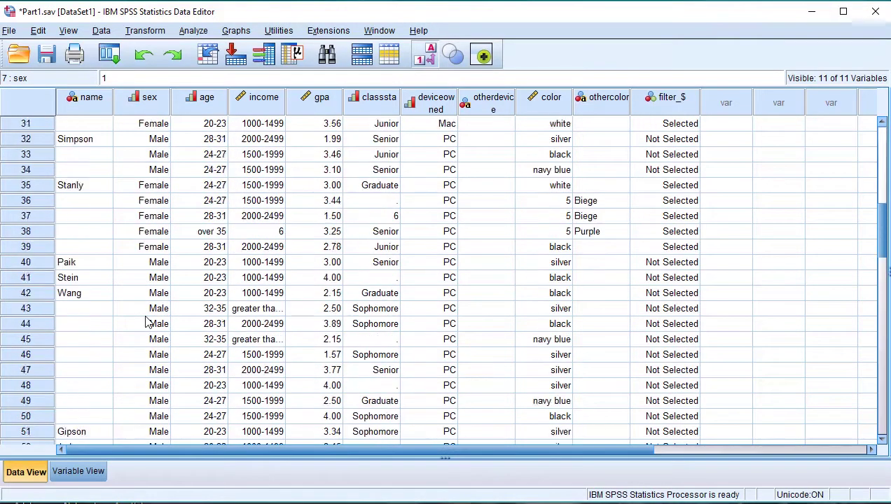
scroll(147, 323, up, 1)
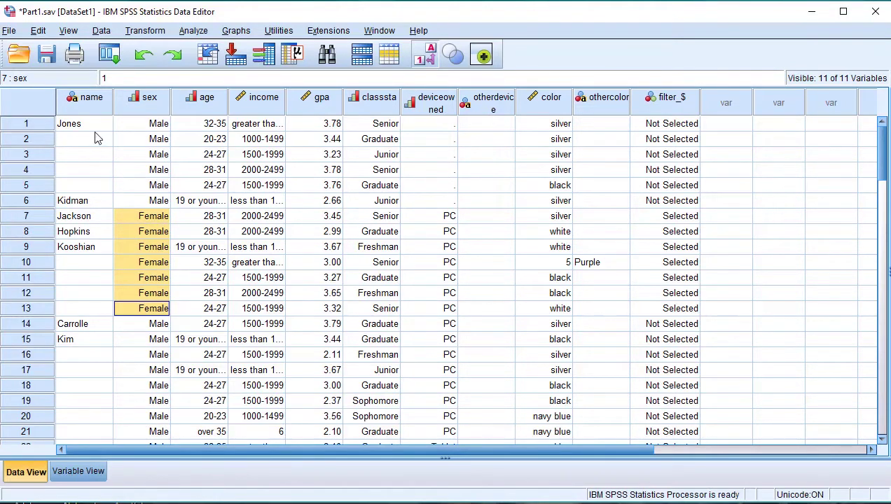
Step: Select the name column, then highlight the Female sex cells from row 7 down
click(86, 103)
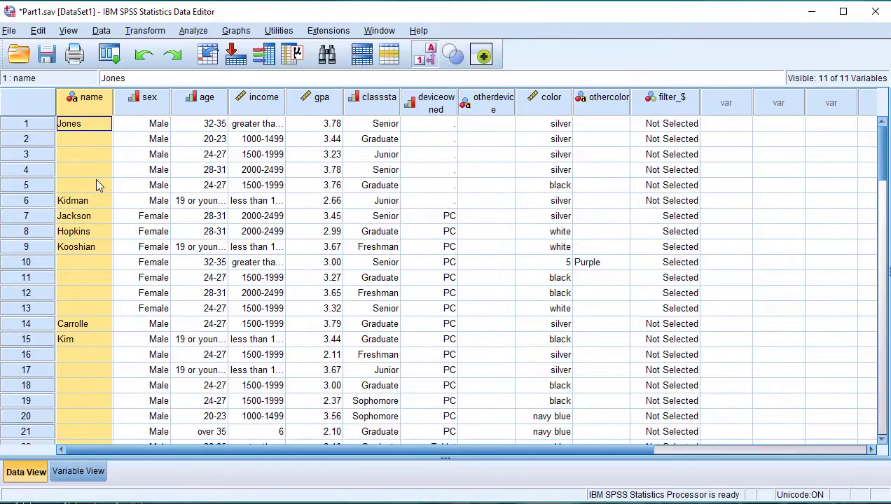
scroll(88, 278, down, 5)
scroll(87, 273, down, 17)
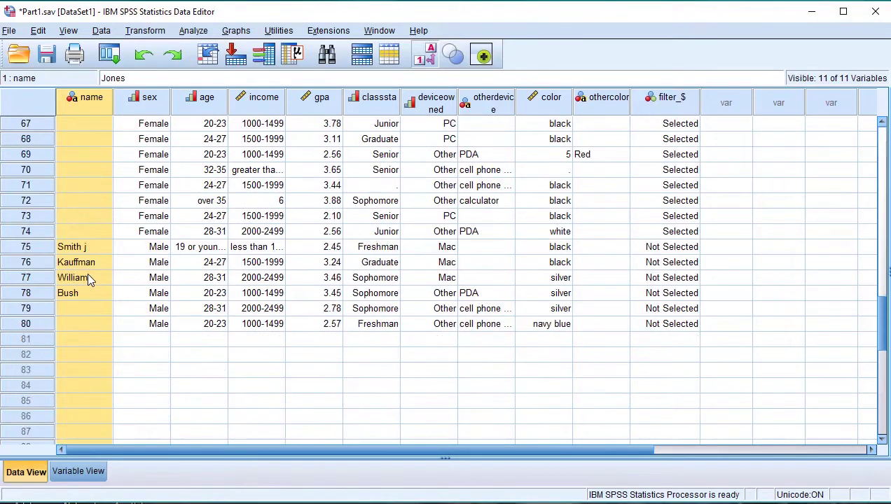
scroll(87, 273, up, 5)
scroll(84, 264, up, 12)
scroll(85, 263, down, 1)
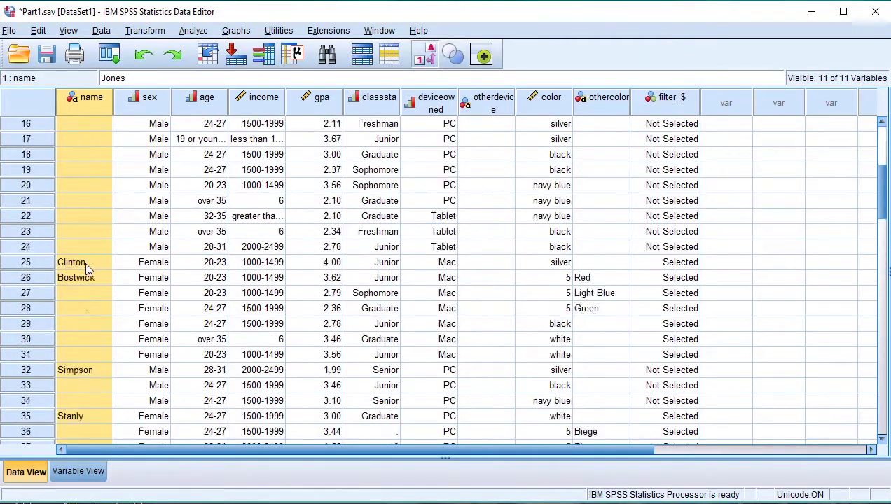
scroll(85, 262, up, 6)
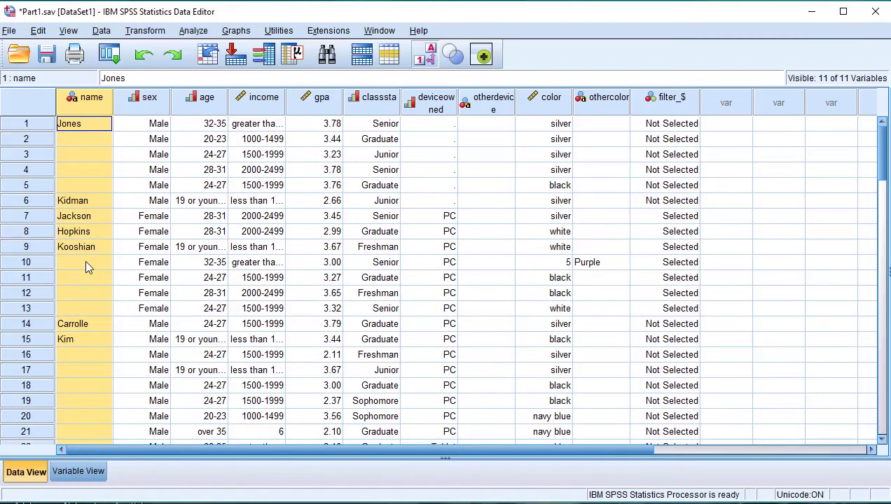
drag(139, 217, 152, 311)
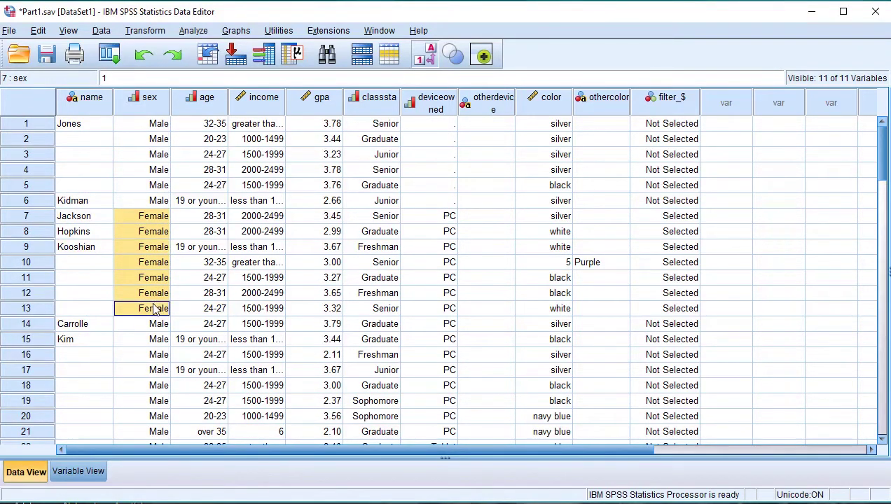
Step: Select the deviceowned and color columns, then re-highlight the Female sex cells
click(435, 111)
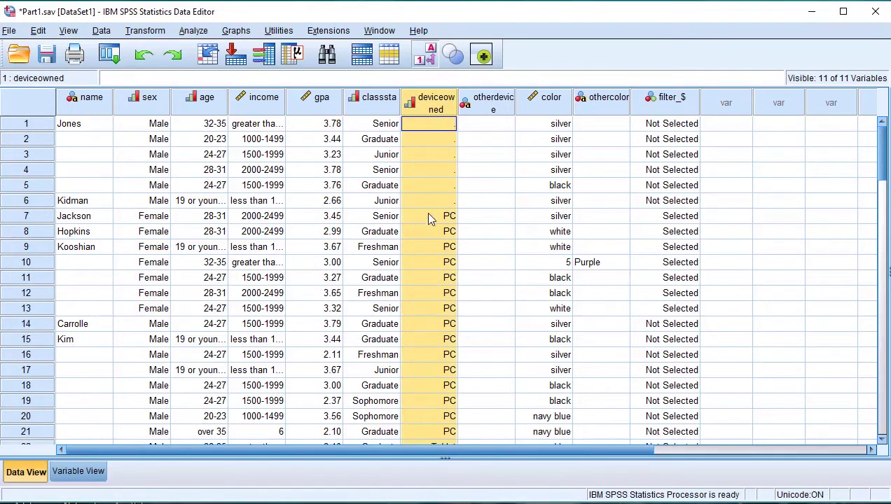
scroll(433, 338, down, 4)
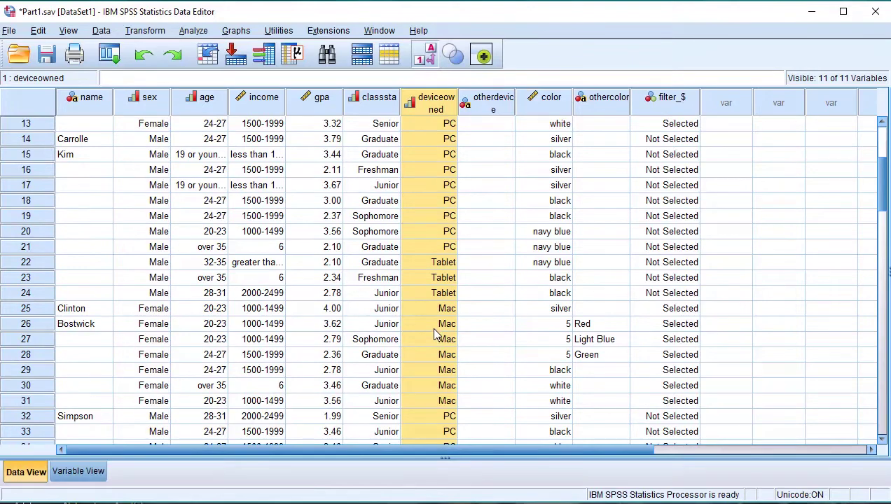
scroll(434, 332, down, 9)
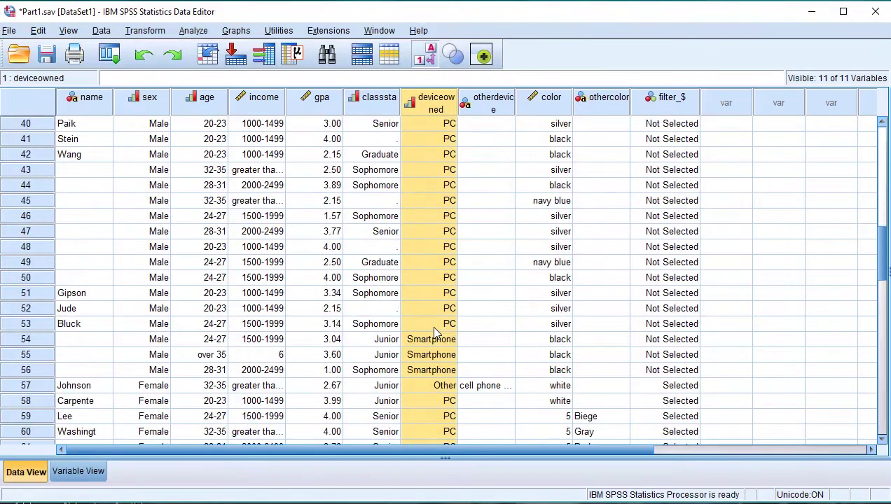
scroll(434, 330, down, 4)
scroll(433, 332, up, 17)
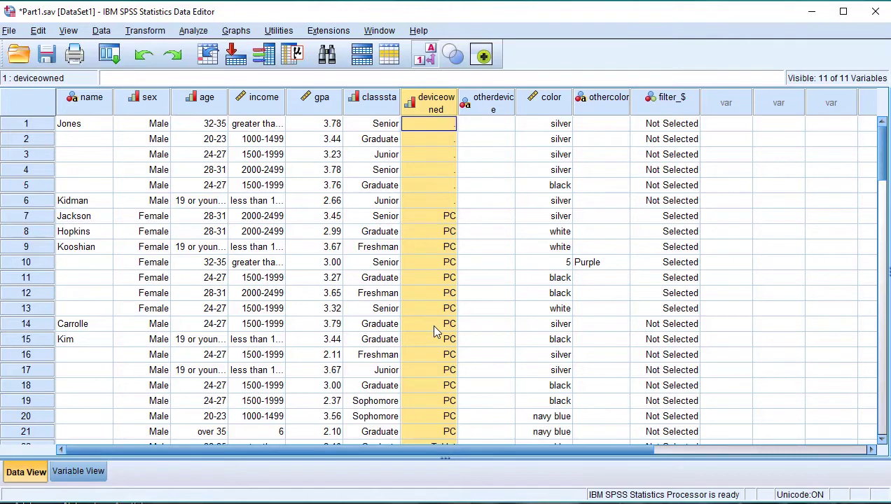
click(559, 108)
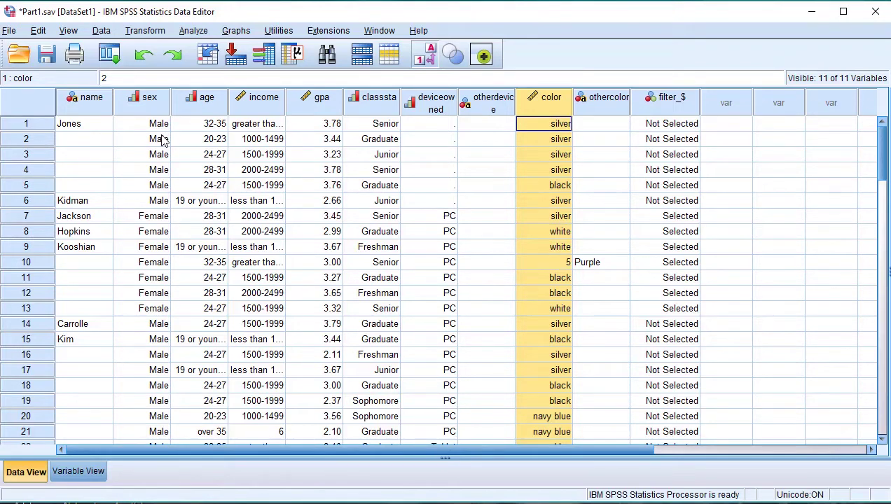
drag(148, 216, 150, 314)
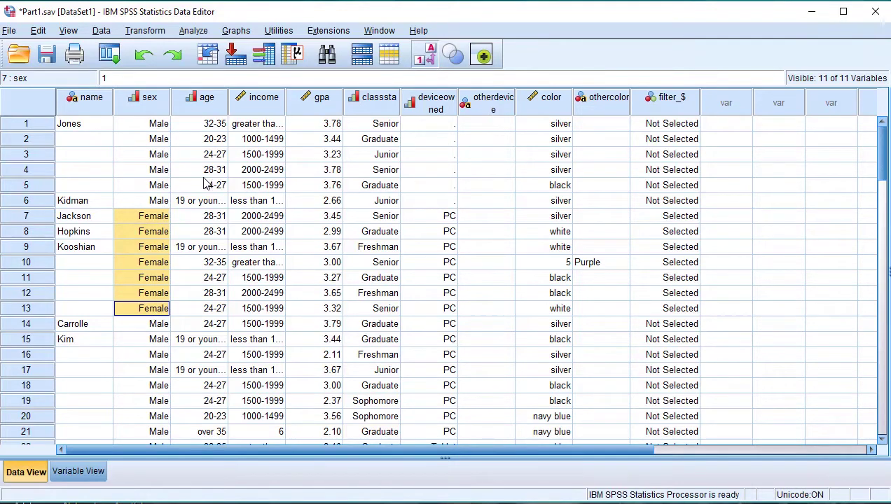
Step: Toggle between numeric codes and value labels while comparing Male and Female sex cells
click(430, 60)
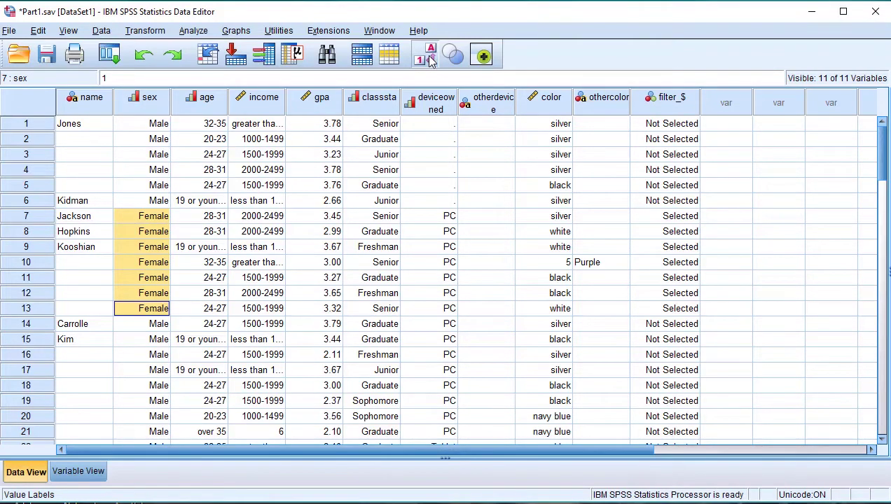
click(151, 124)
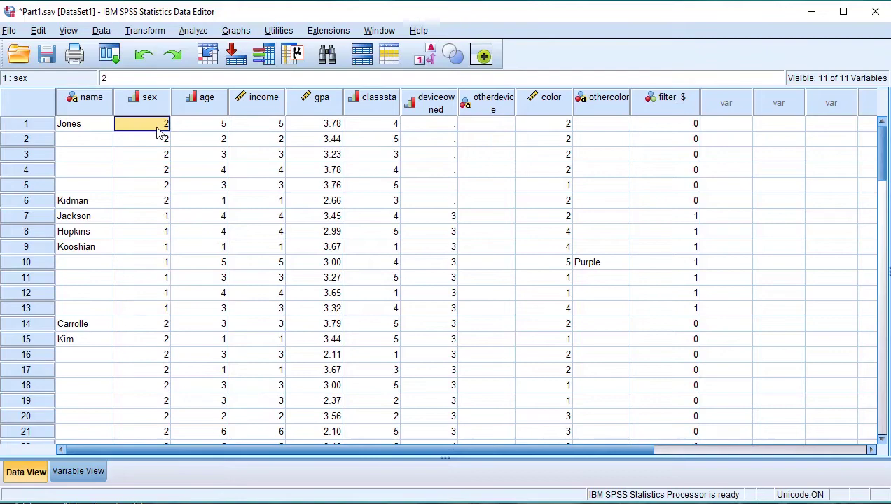
drag(158, 133, 166, 199)
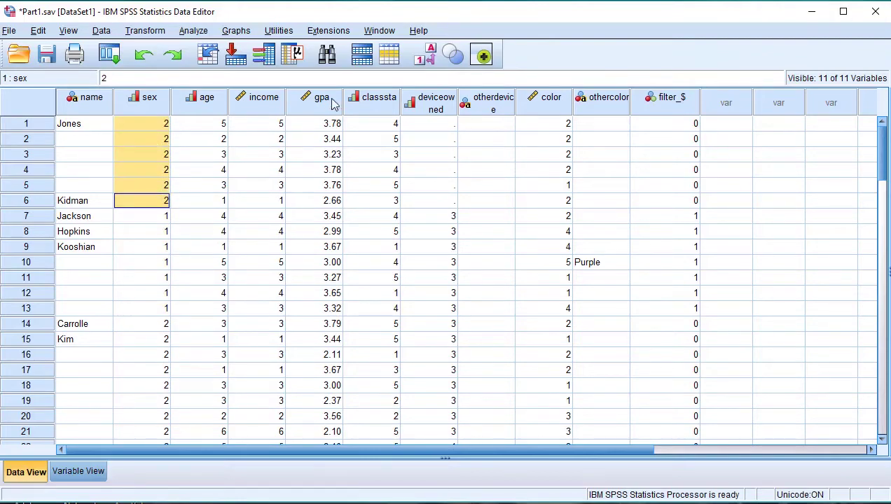
click(431, 60)
drag(156, 216, 164, 308)
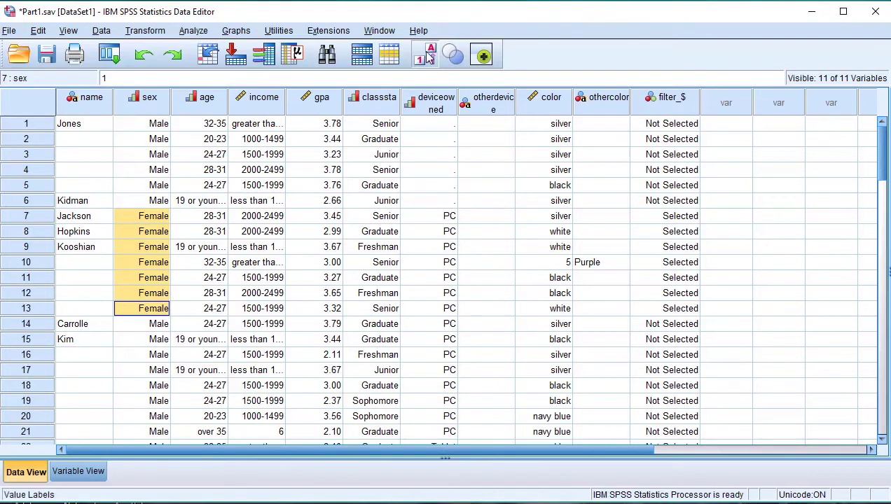
click(429, 58)
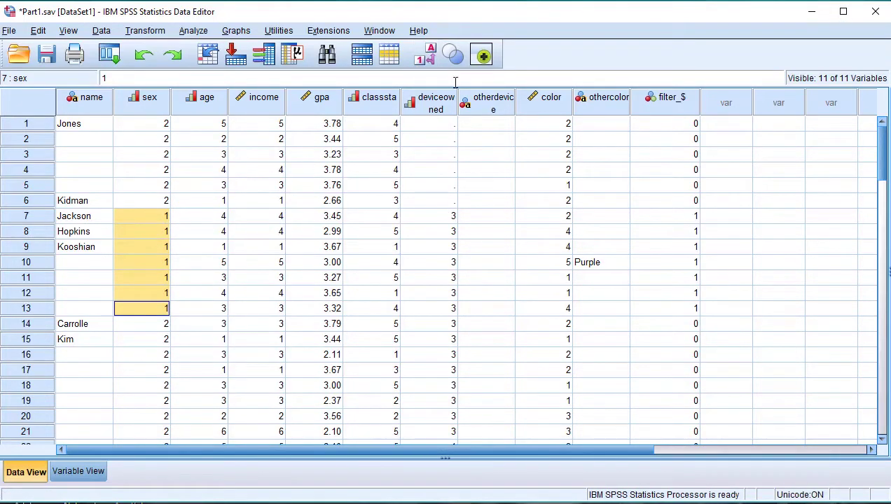
click(432, 57)
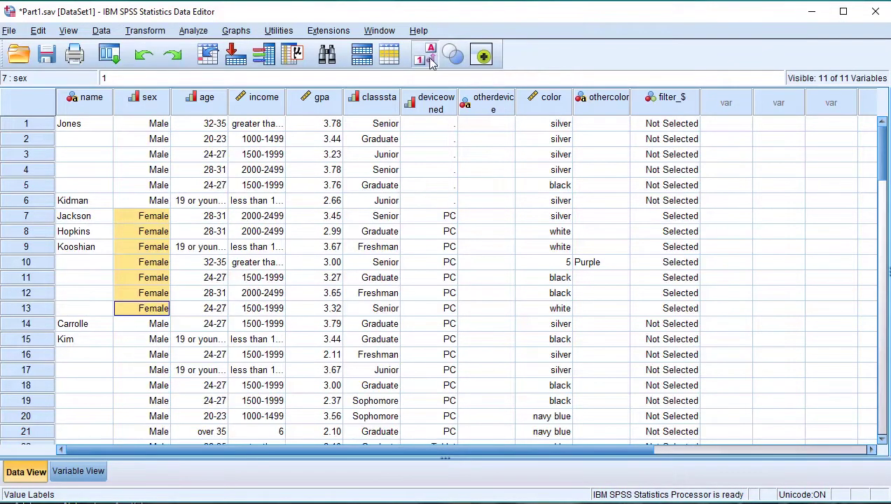
drag(144, 126, 143, 310)
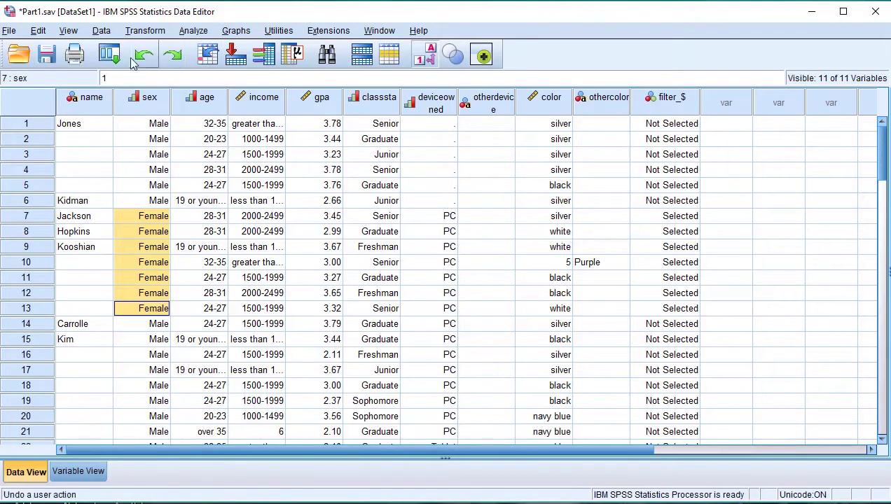
Step: Open Data > Select Cases and choose 'If condition is satisfied'
click(102, 31)
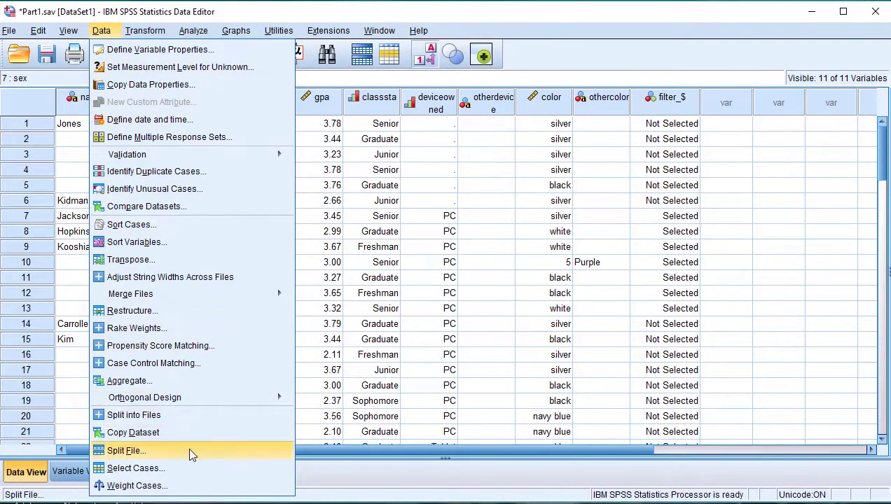
click(157, 476)
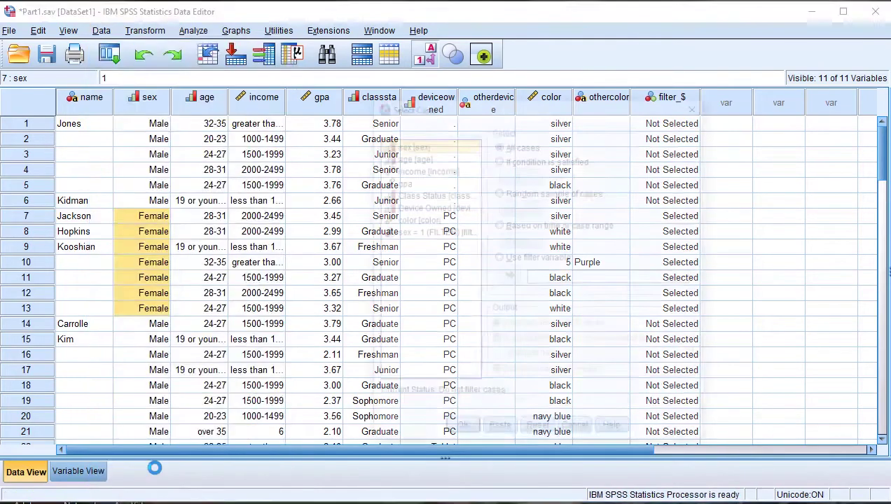
drag(430, 112, 268, 78)
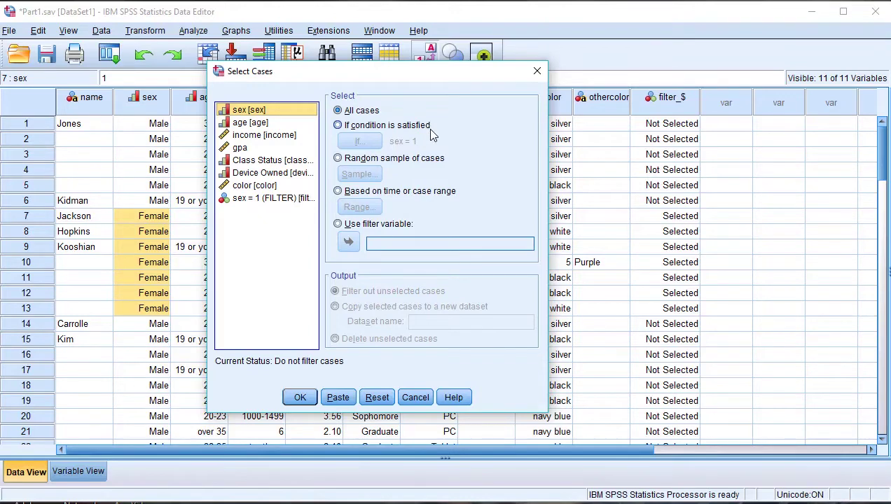
click(339, 125)
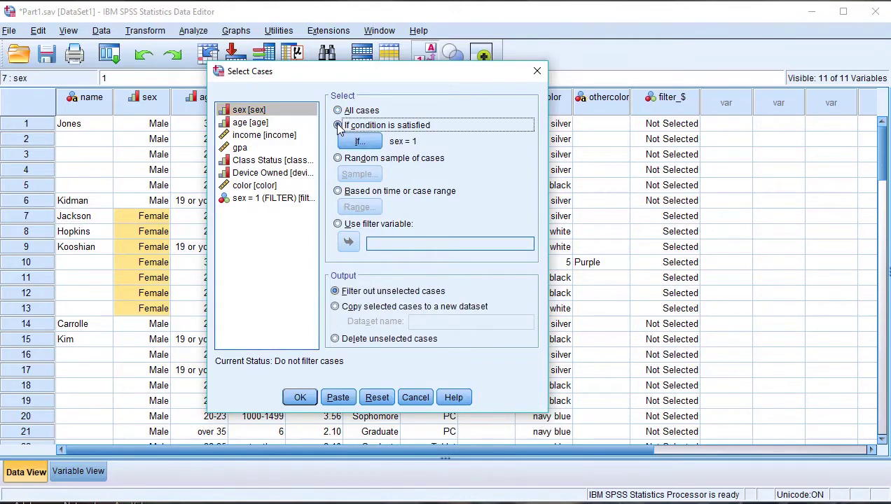
Step: Delete the old expression, enter sex = 1 as the condition, and continue
click(364, 147)
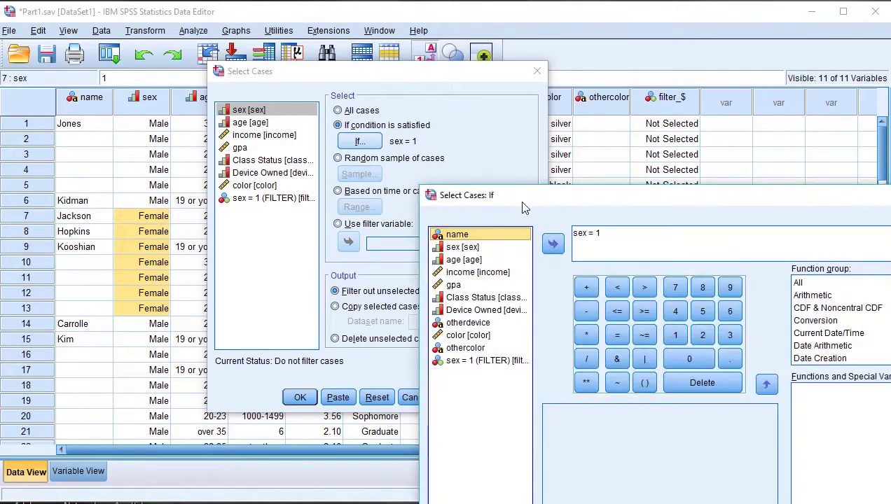
drag(519, 203, 475, 128)
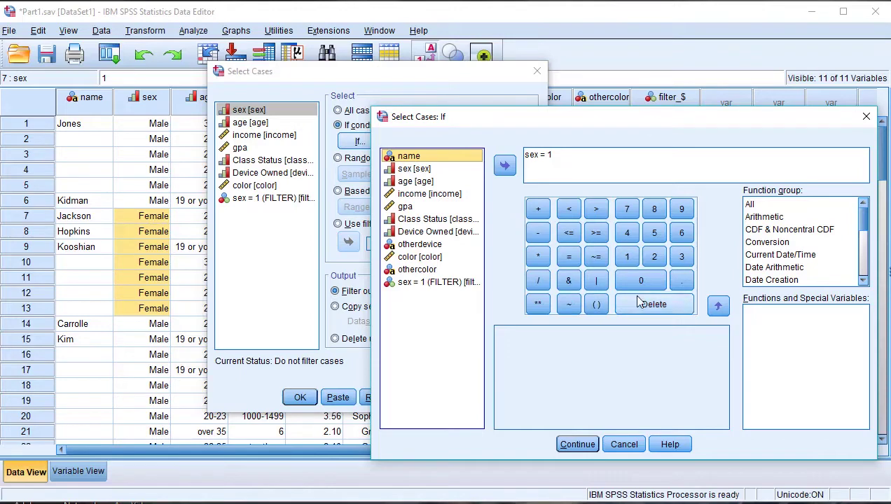
drag(555, 155, 515, 153)
key(Delete)
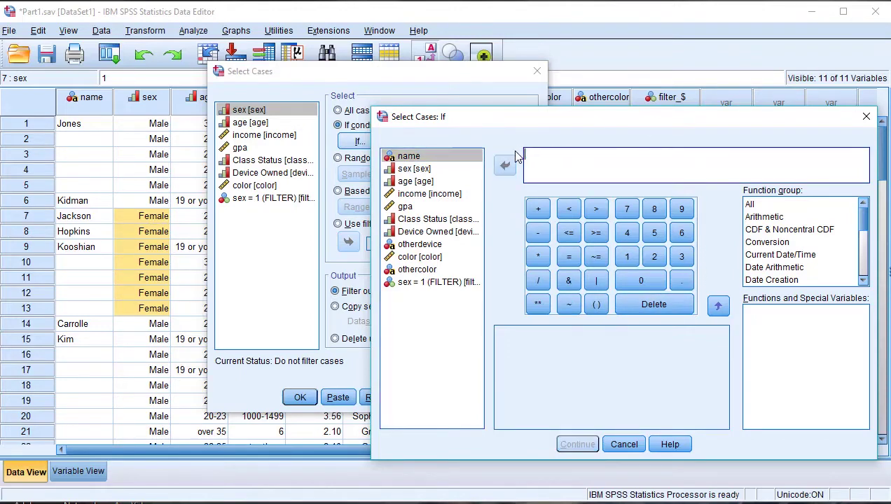
click(422, 169)
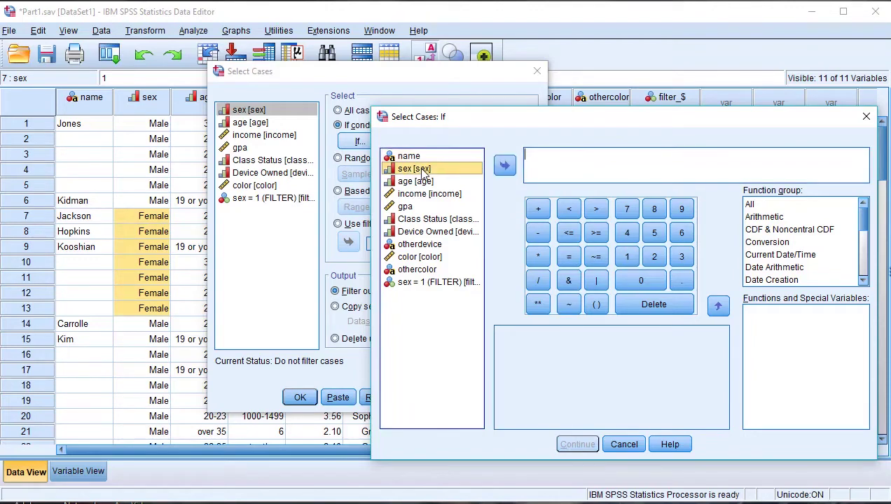
click(506, 167)
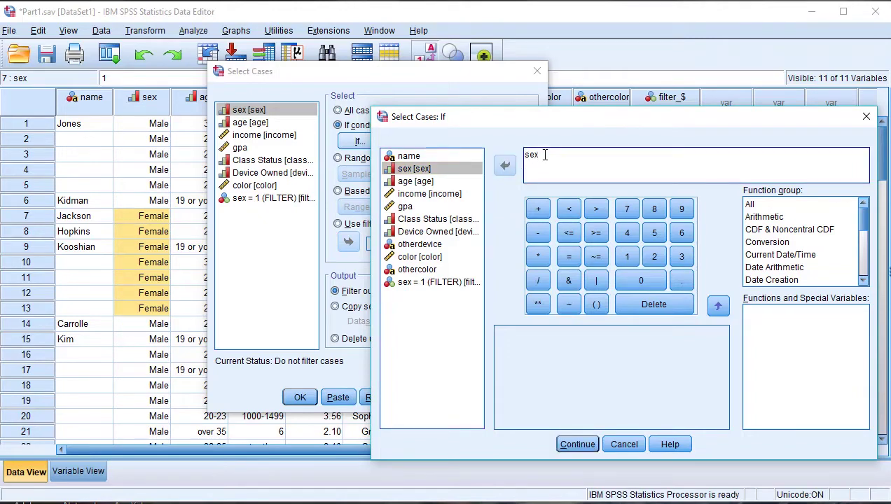
click(570, 257)
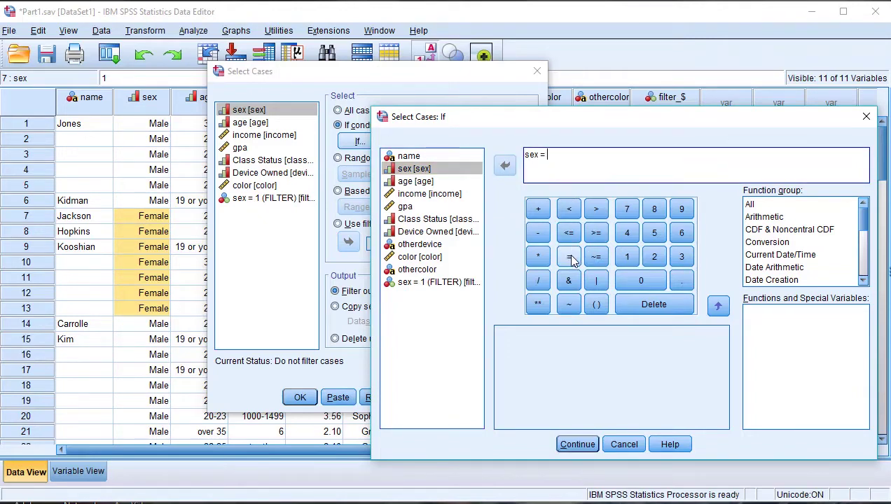
click(628, 256)
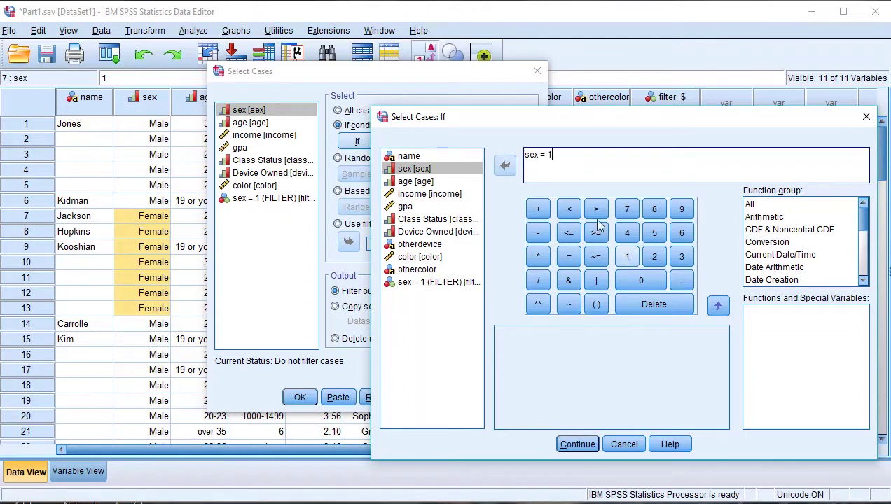
drag(557, 154, 518, 154)
click(568, 155)
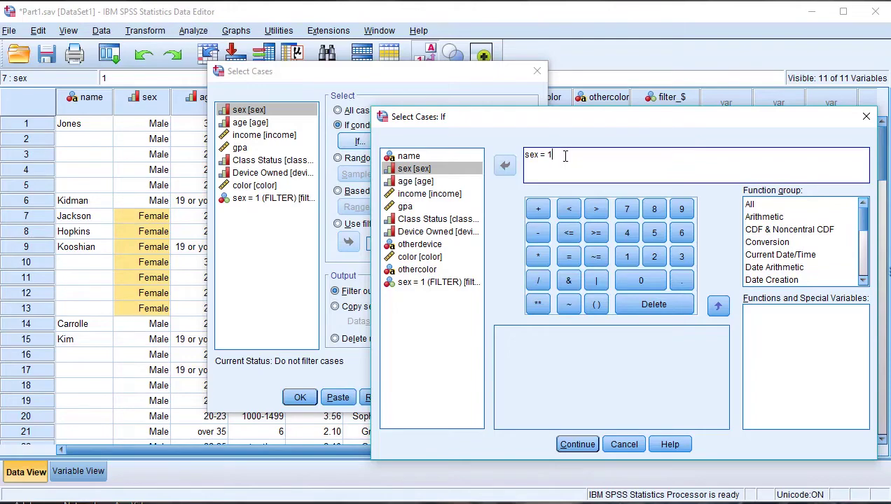
click(578, 444)
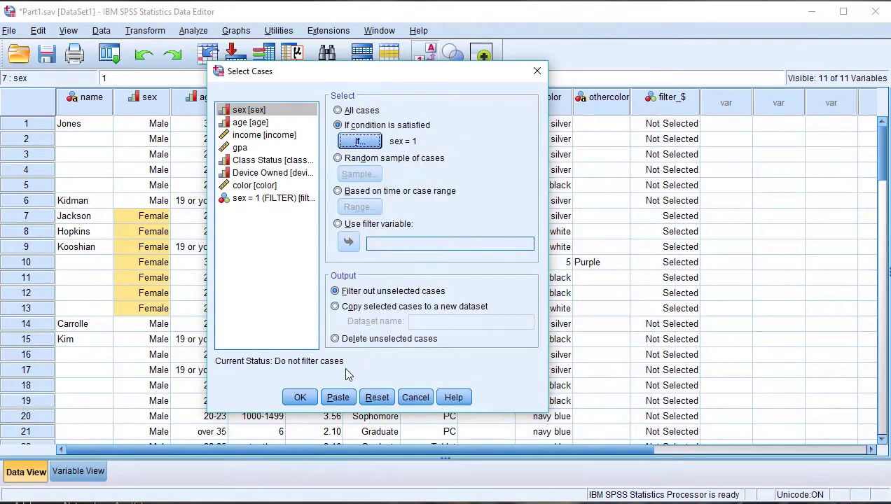
Step: Apply the sex = 1 filter and minimize the Output Viewer holding the filter log
click(300, 398)
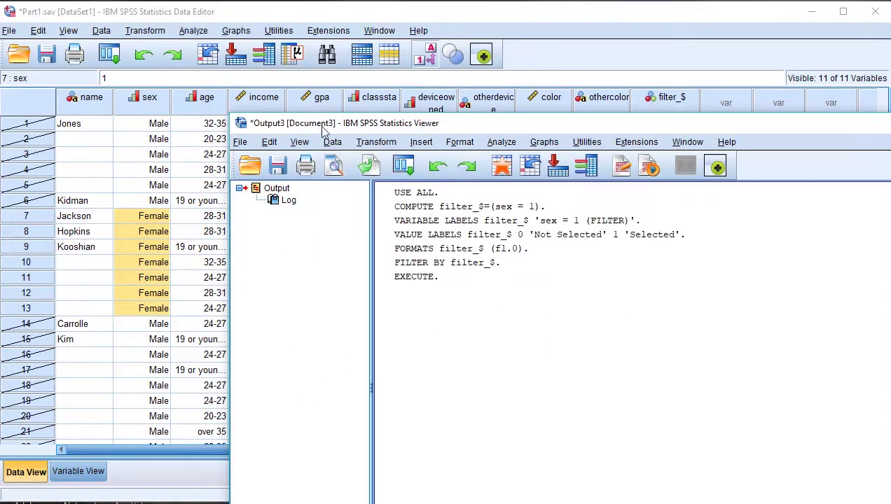
drag(355, 125, 279, 82)
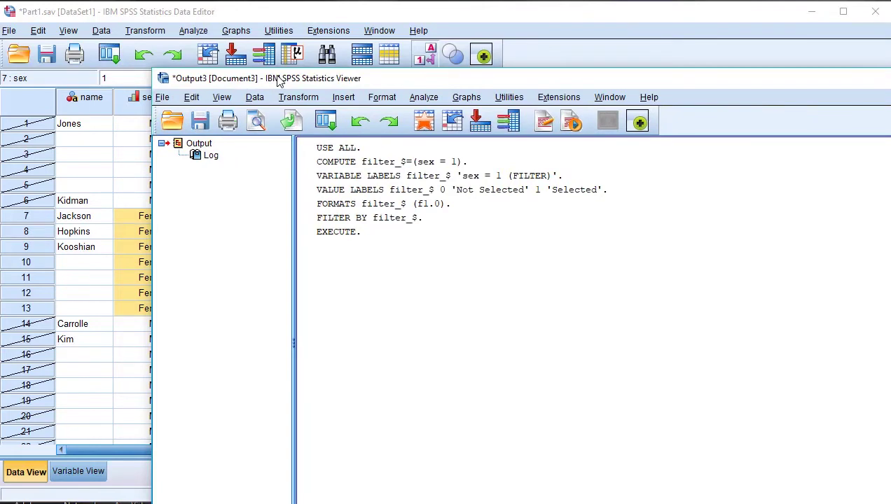
click(445, 189)
drag(845, 89, 673, 86)
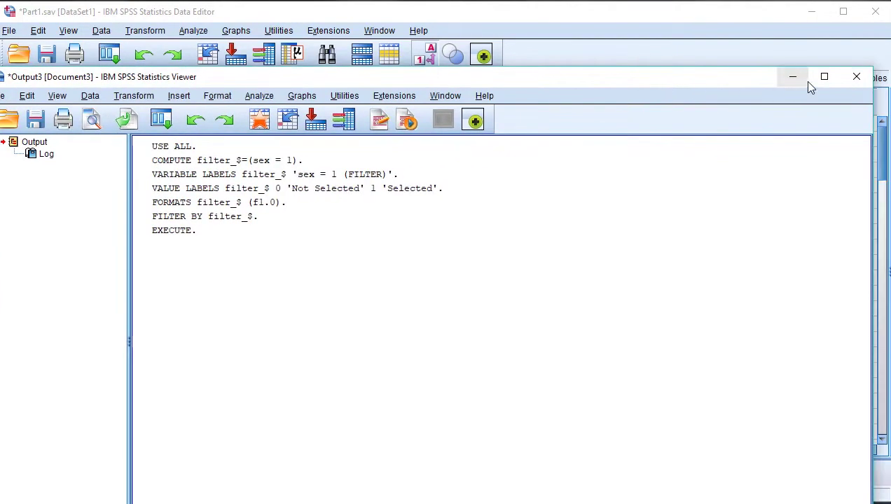
click(792, 76)
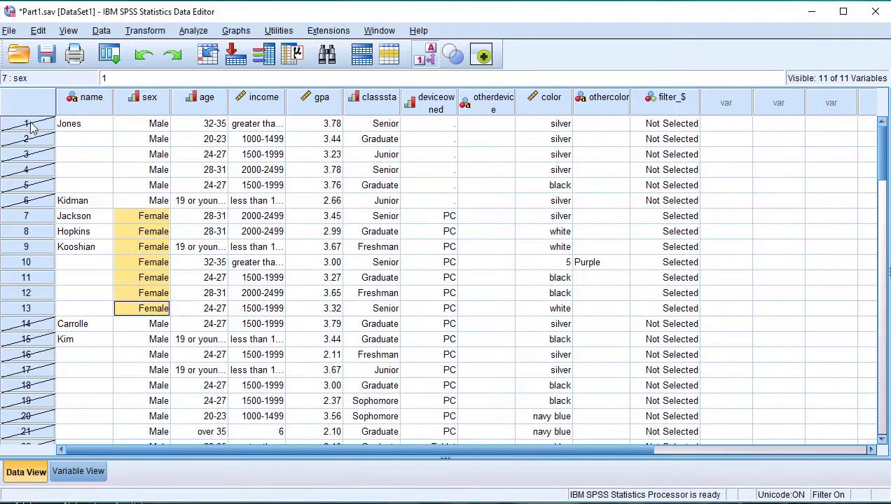
click(130, 143)
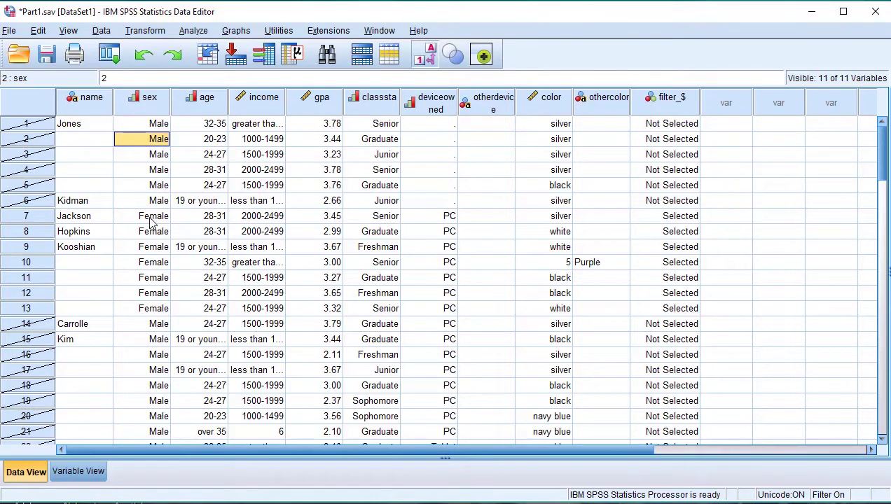
Step: Review the Female cases' sex, device owned and color values in the filtered grid
drag(149, 219, 157, 298)
drag(447, 217, 452, 372)
drag(546, 131, 548, 387)
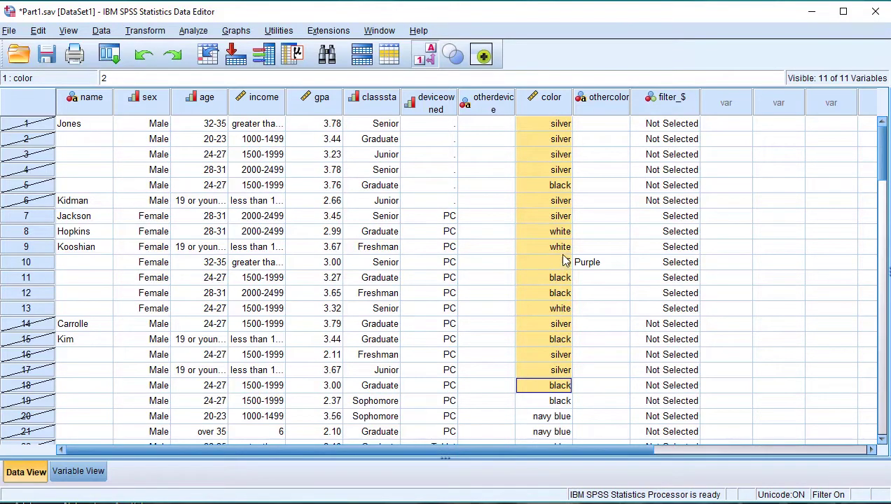
double_click(548, 125)
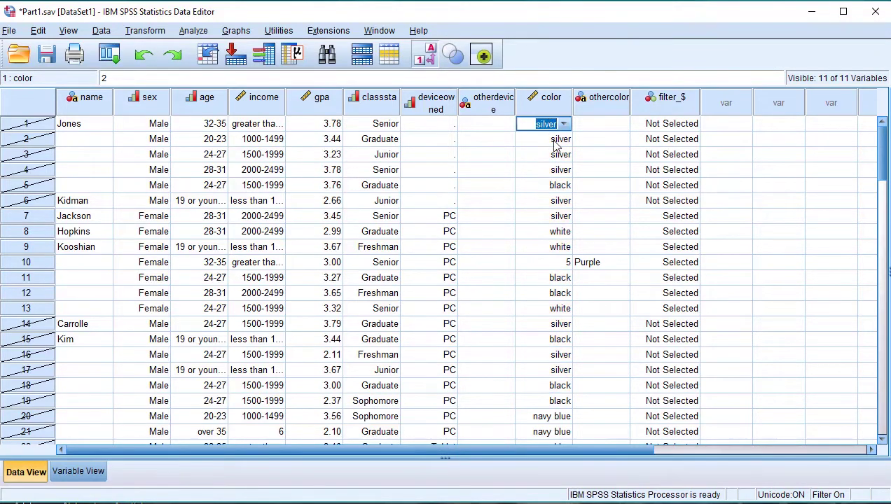
click(555, 140)
click(554, 183)
scroll(550, 287, down, 3)
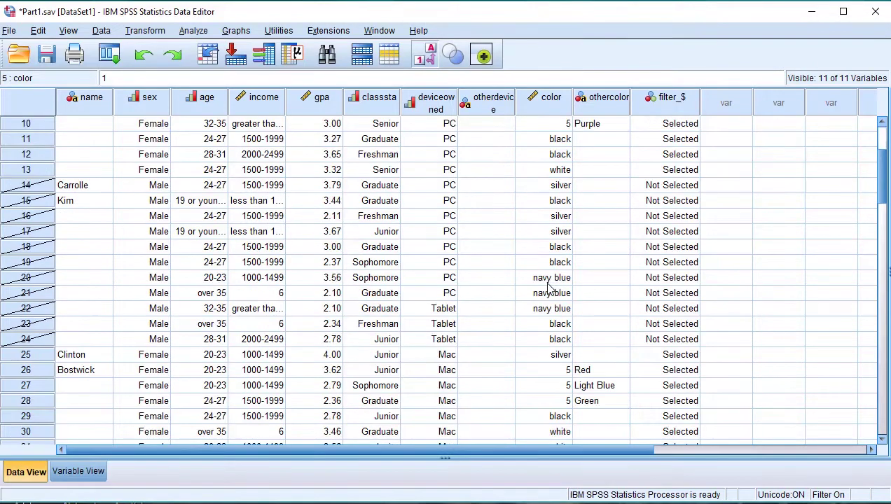
scroll(549, 317, down, 4)
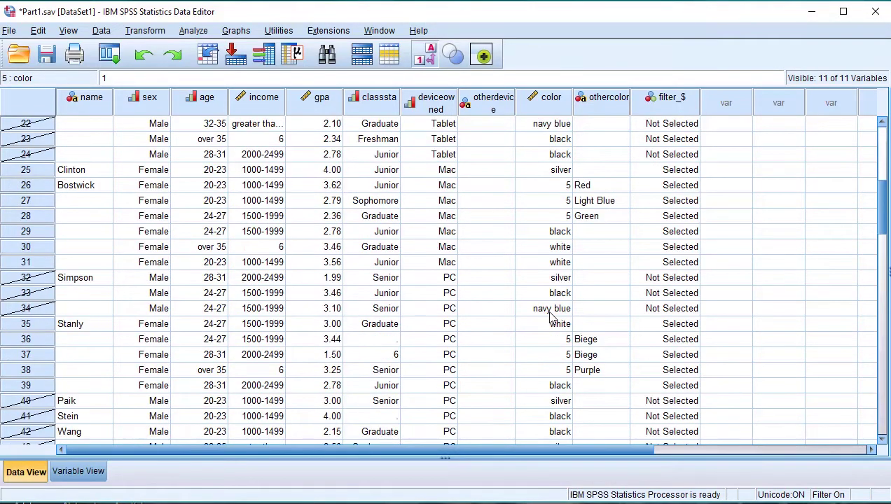
scroll(561, 309, down, 3)
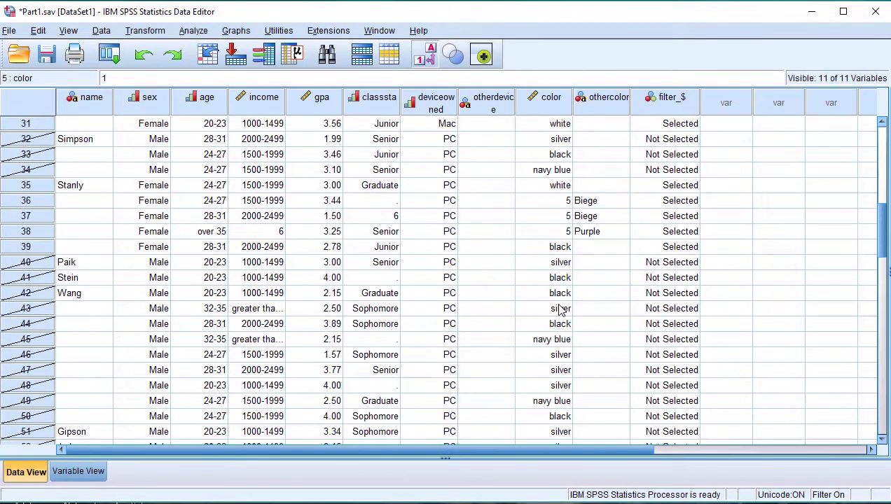
scroll(561, 309, up, 10)
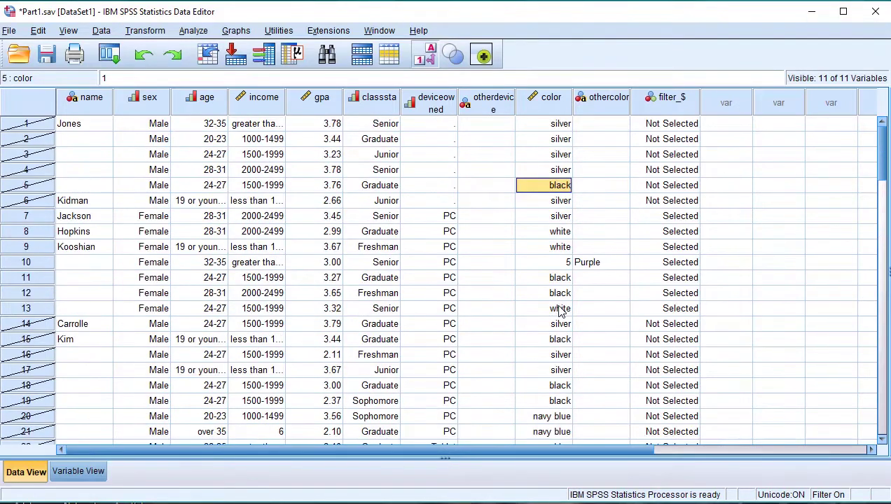
Step: Check the color and othercolor entries, then display numeric codes instead of value labels
drag(552, 123, 538, 425)
drag(604, 126, 594, 388)
scroll(595, 364, down, 5)
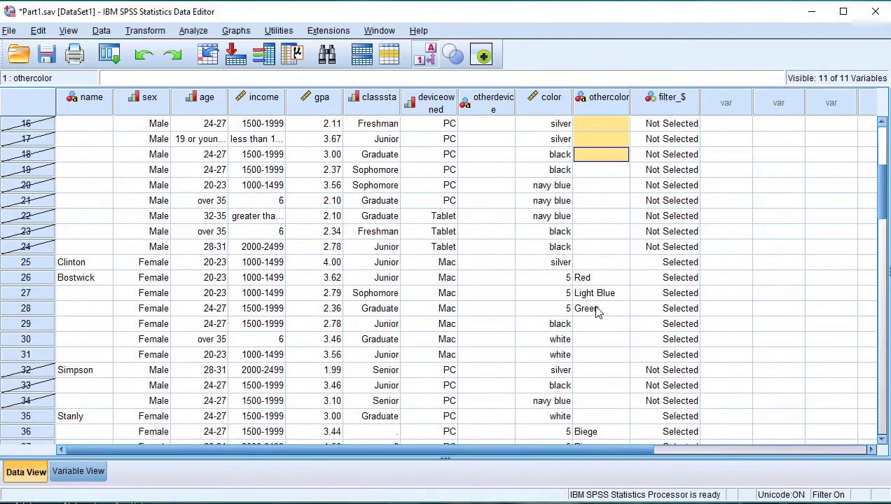
drag(597, 267, 594, 416)
scroll(594, 417, down, 3)
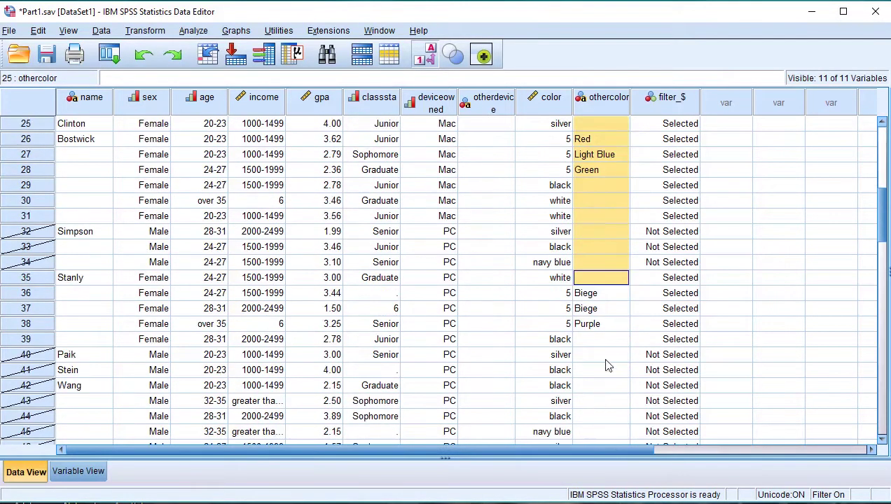
click(602, 281)
drag(604, 286, 602, 340)
scroll(600, 340, up, 8)
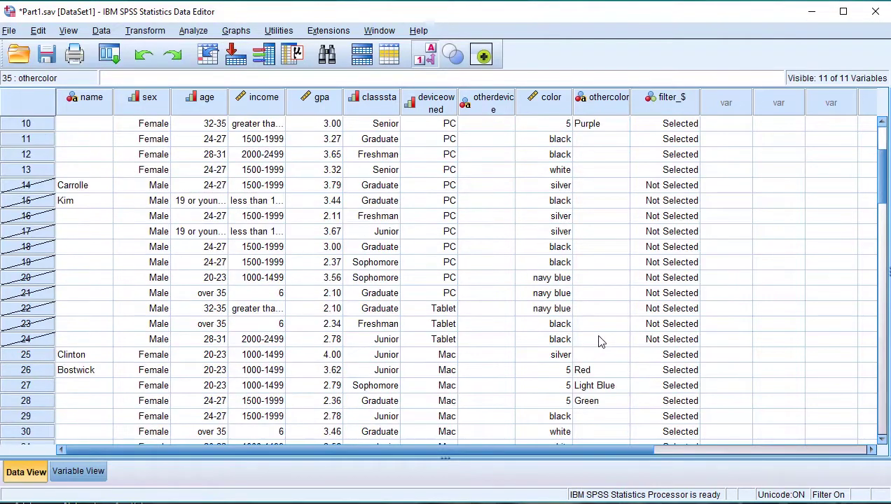
click(426, 56)
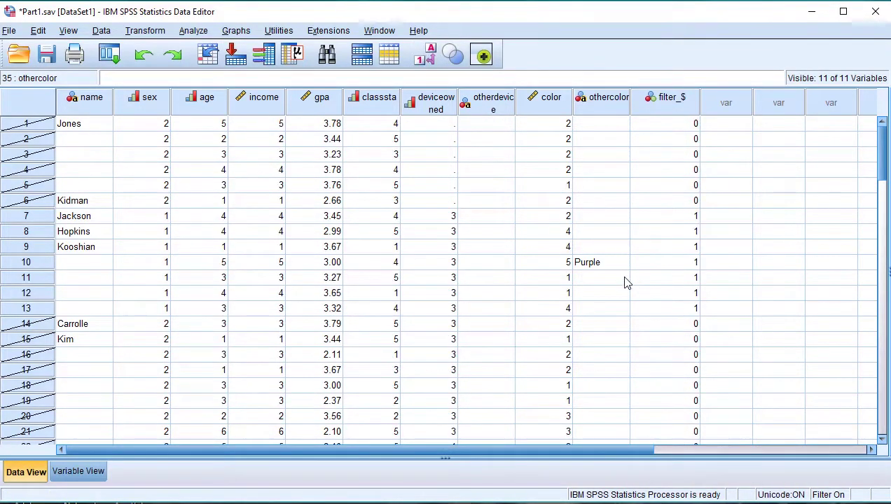
Step: Inspect color codes against othercolor entries Purple, Red and Light Blue in rows 10, 26, 27
scroll(602, 290, down, 8)
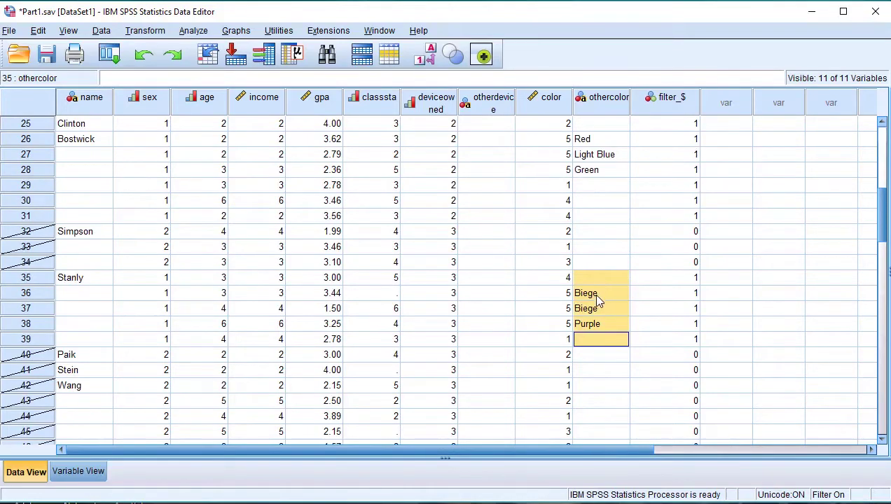
scroll(591, 305, up, 8)
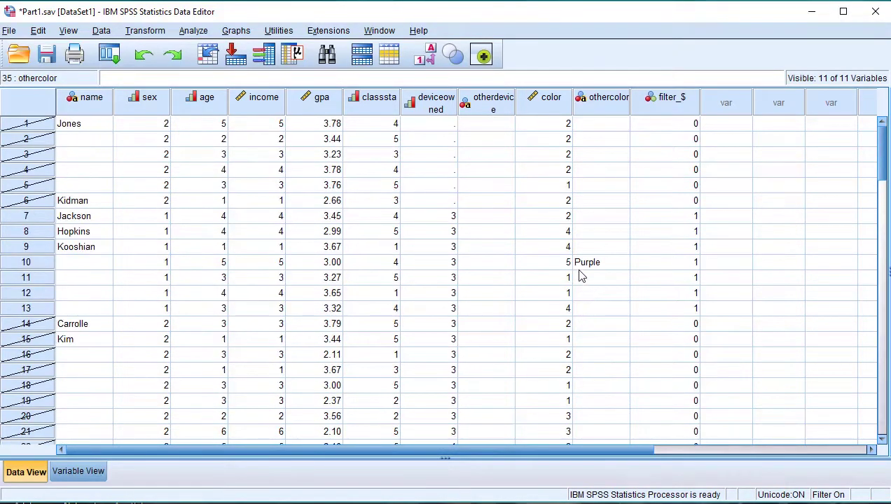
click(569, 269)
click(589, 265)
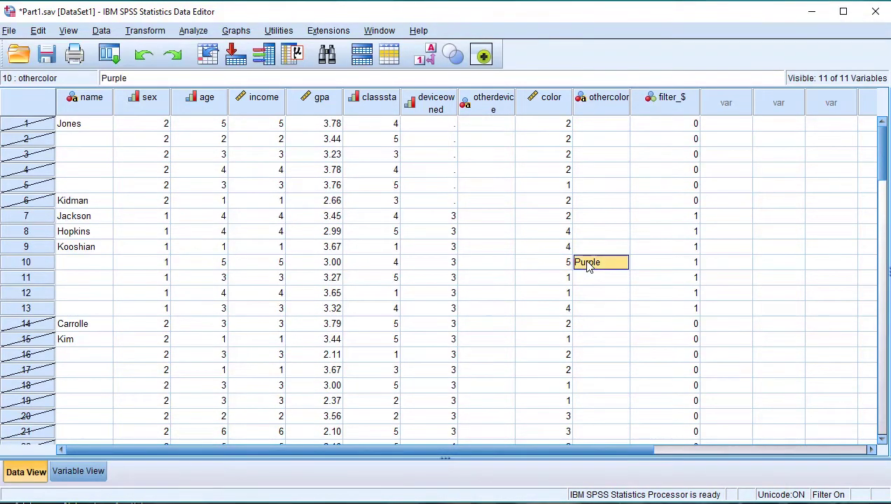
click(566, 269)
scroll(568, 280, down, 4)
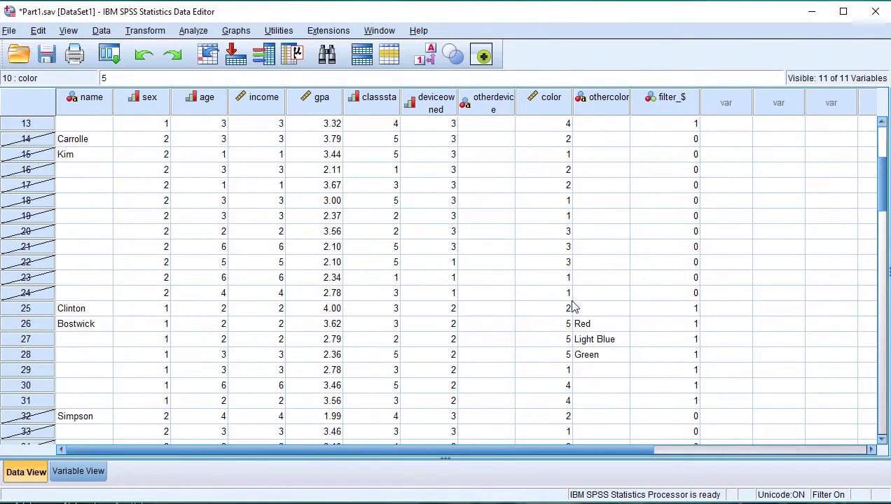
click(568, 324)
click(584, 325)
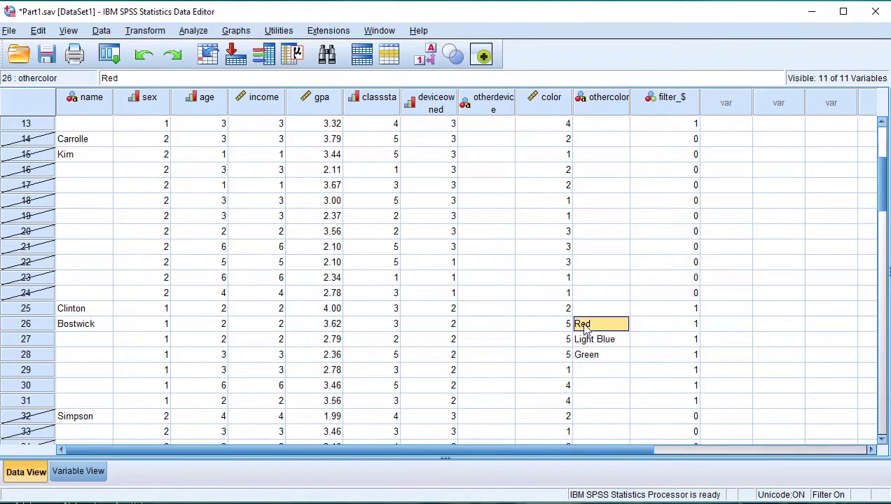
click(564, 341)
click(578, 342)
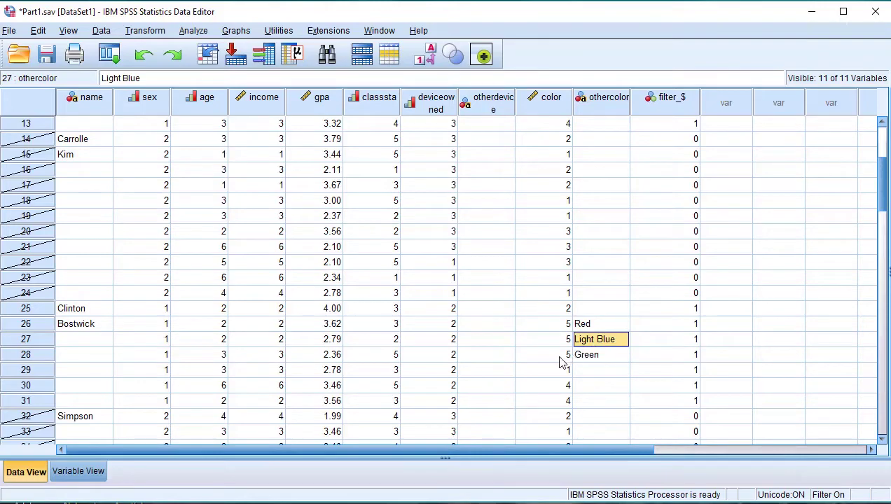
Step: Switch the grid back to showing value labels
scroll(564, 352, down, 2)
scroll(564, 352, down, 7)
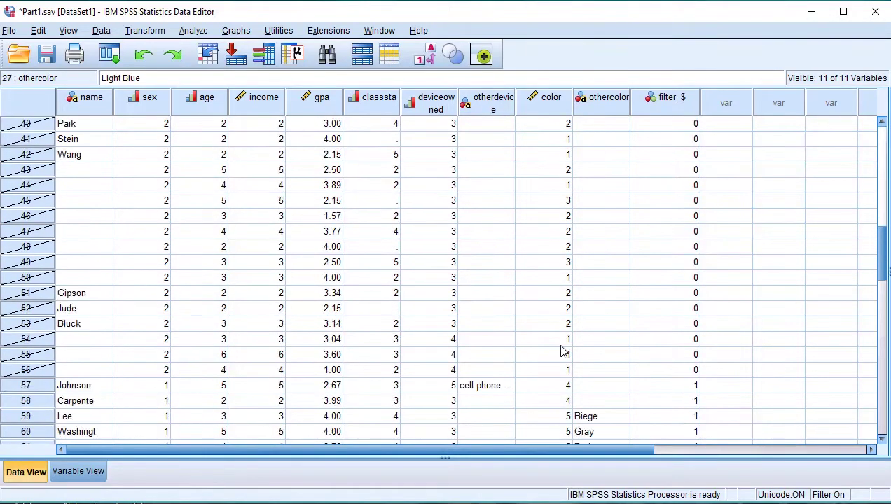
scroll(565, 347, up, 13)
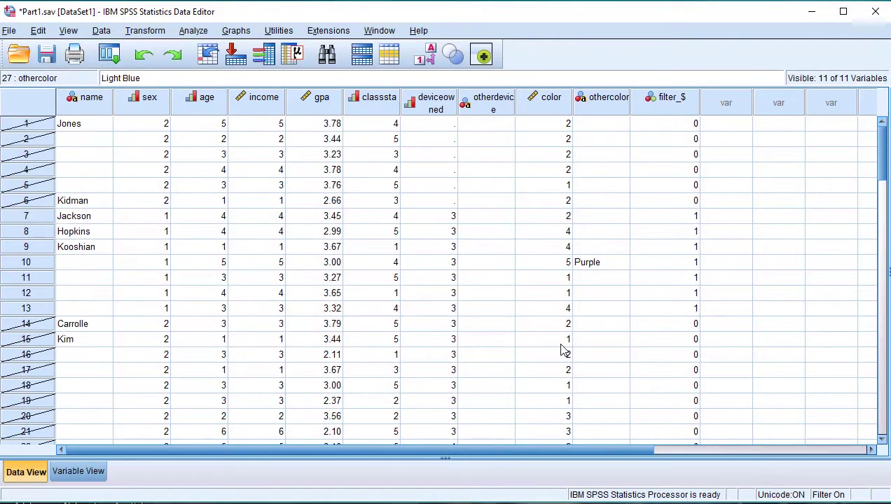
click(425, 54)
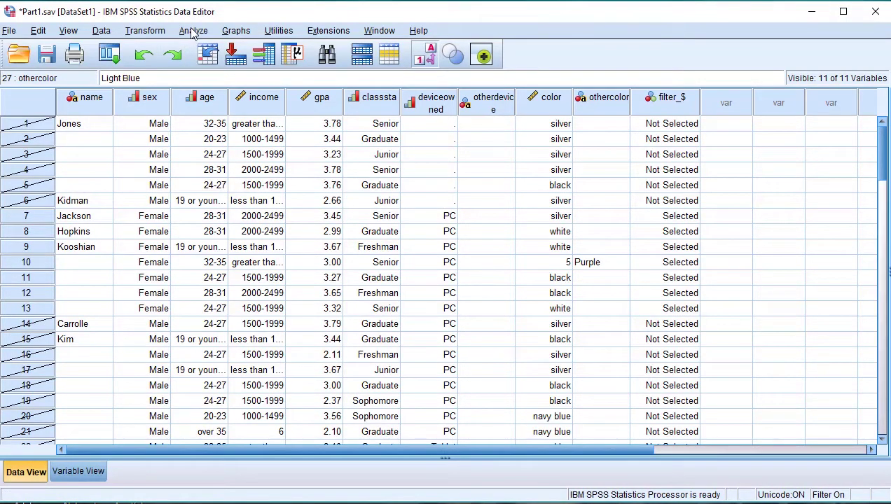
Step: Open Analyze > Descriptive Statistics > Crosstabs and reset the previous variable choices
click(193, 32)
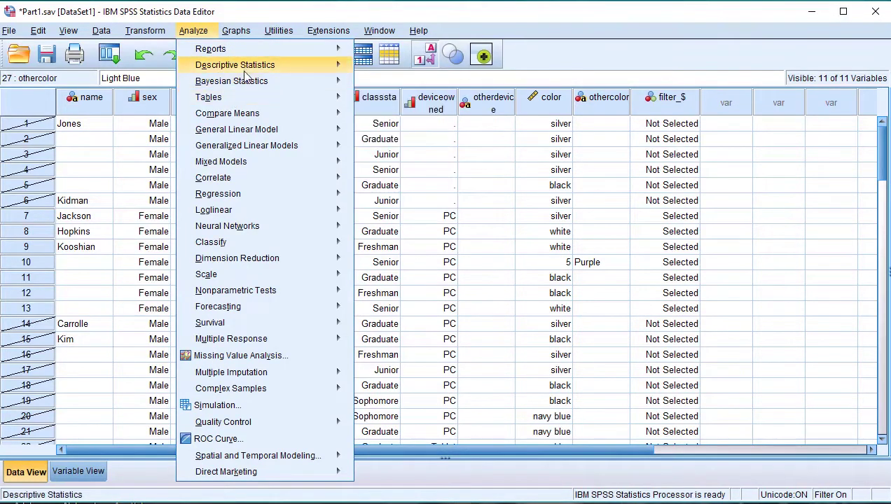
mouse_move(255, 67)
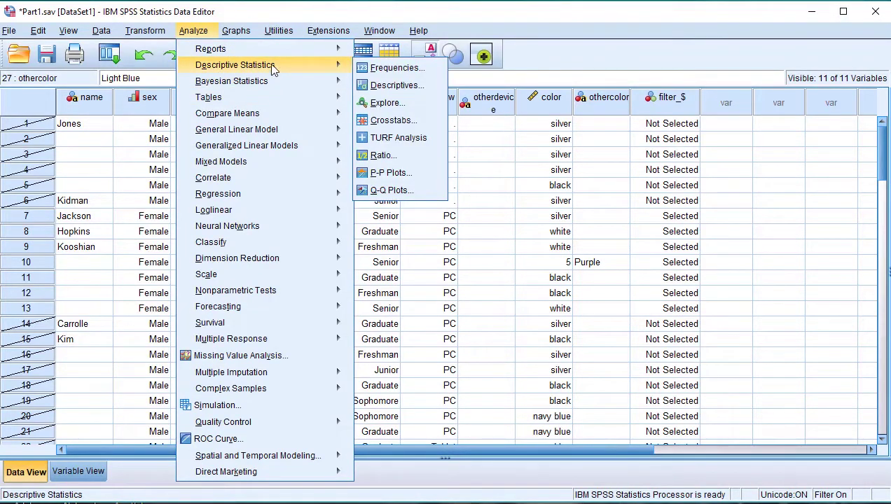
click(403, 121)
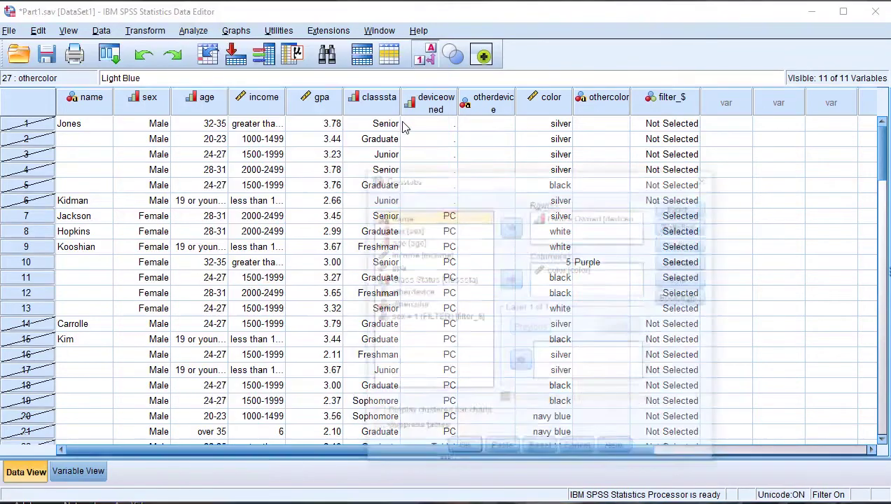
drag(459, 182, 401, 126)
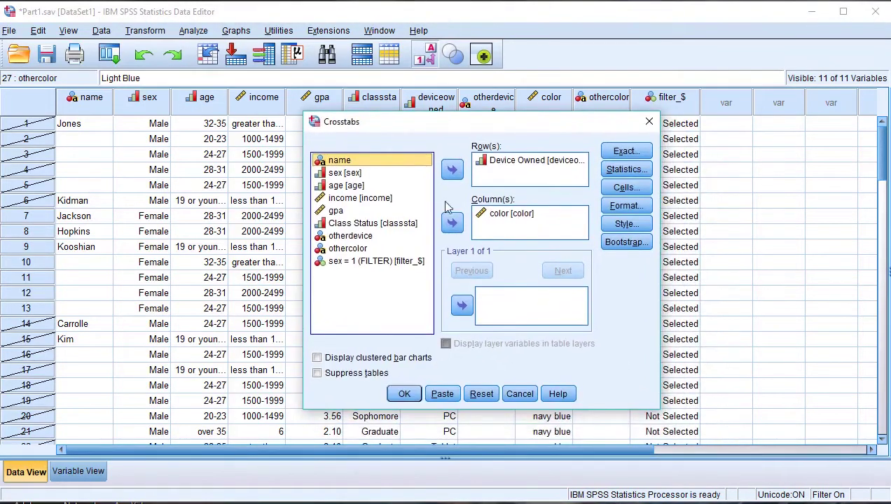
click(482, 393)
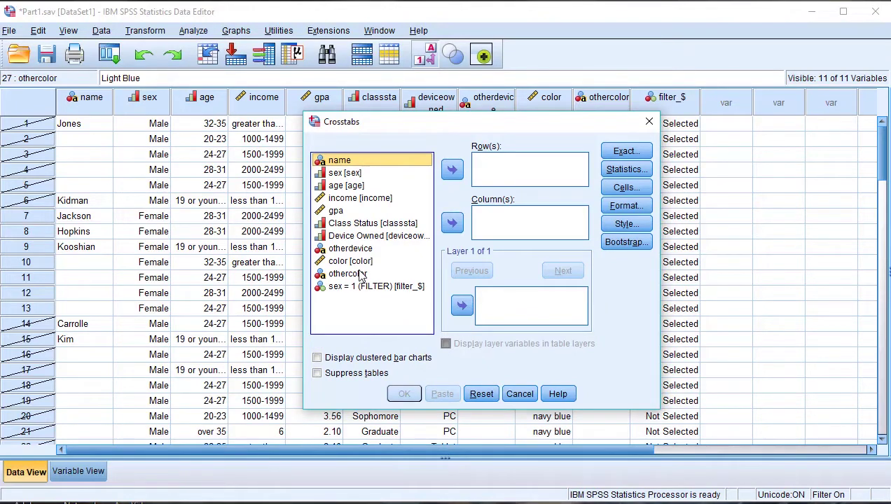
Step: Put Device Owned in Row(s) and color in Column(s), then run the crosstab
click(369, 238)
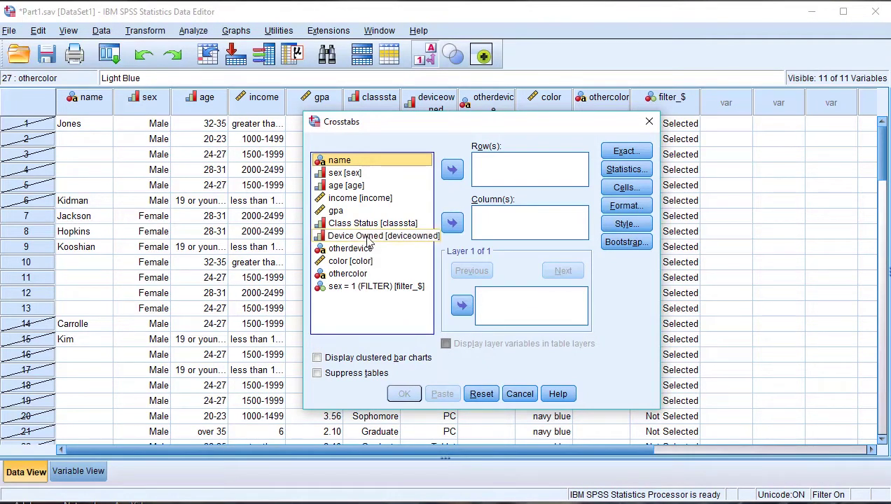
click(452, 172)
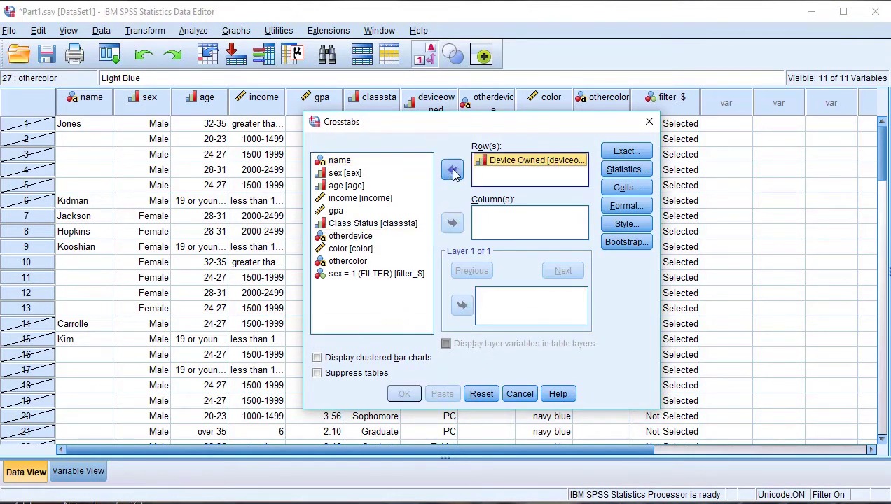
click(361, 250)
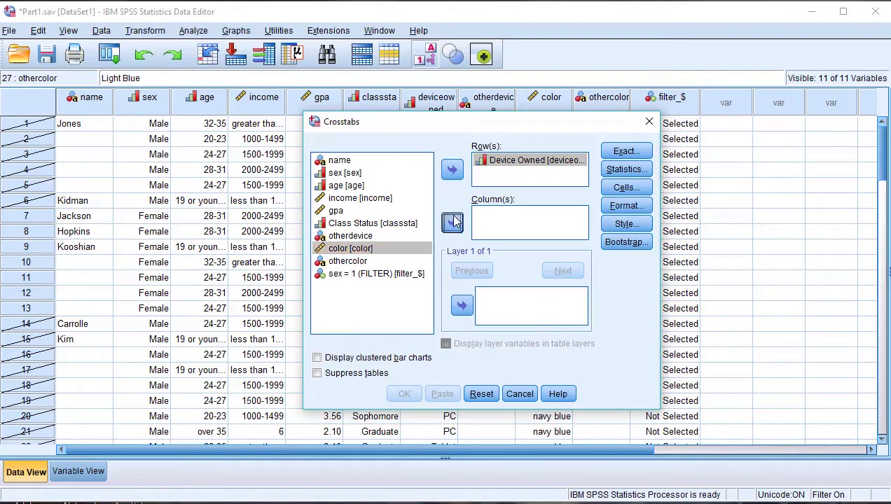
click(452, 223)
drag(506, 120, 276, 117)
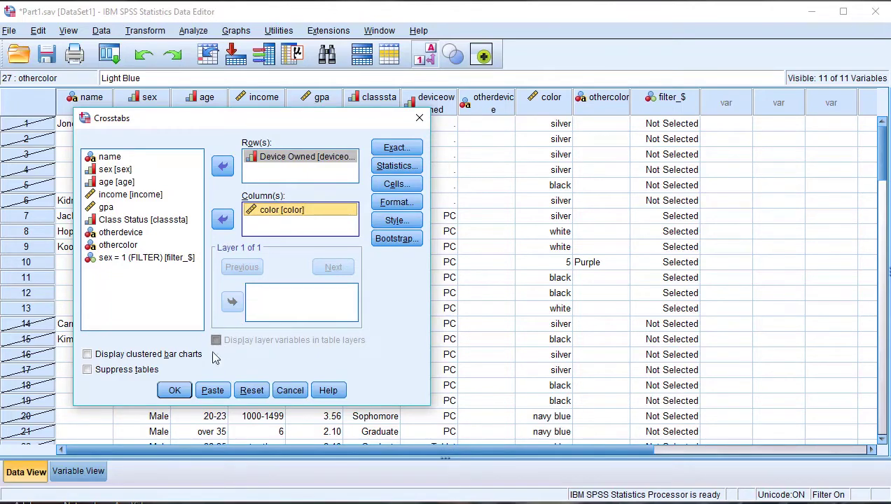
click(173, 392)
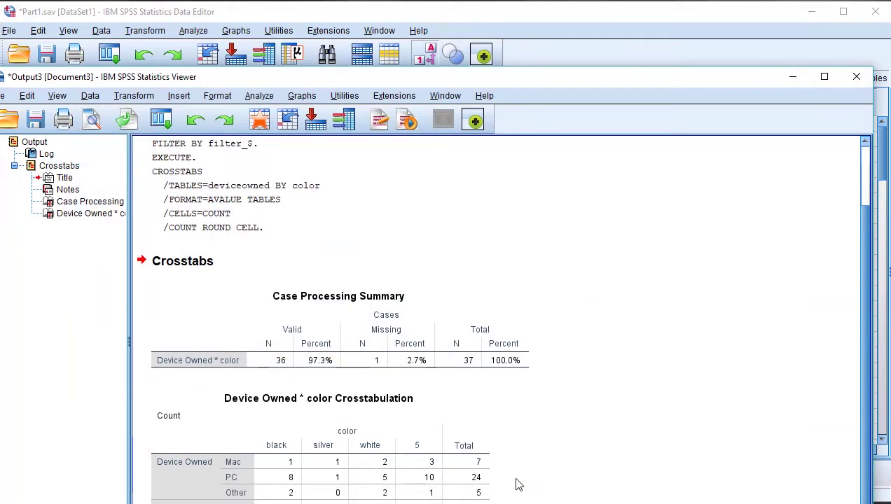
Step: Review the Case Processing Summary and Device Owned * color tables, then minimize the Data Editor
click(410, 477)
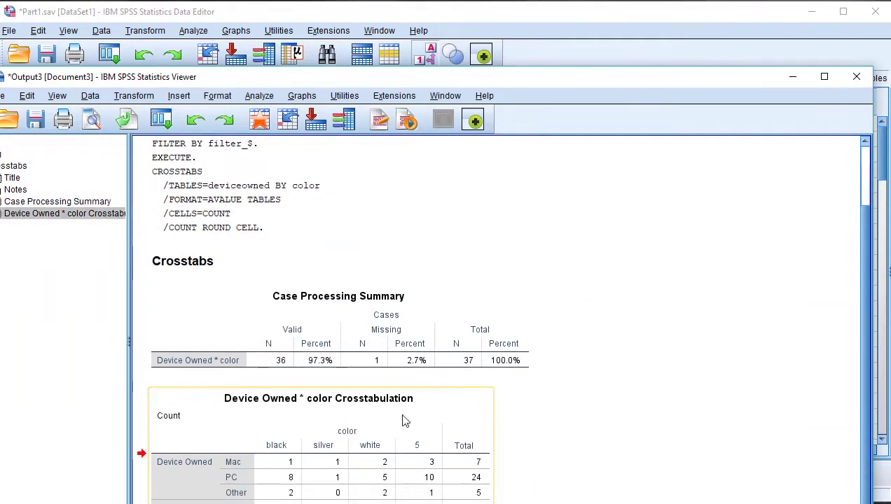
mouse_move(307, 12)
mouse_down()
mouse_move(425, 24)
mouse_move(315, 12)
mouse_up()
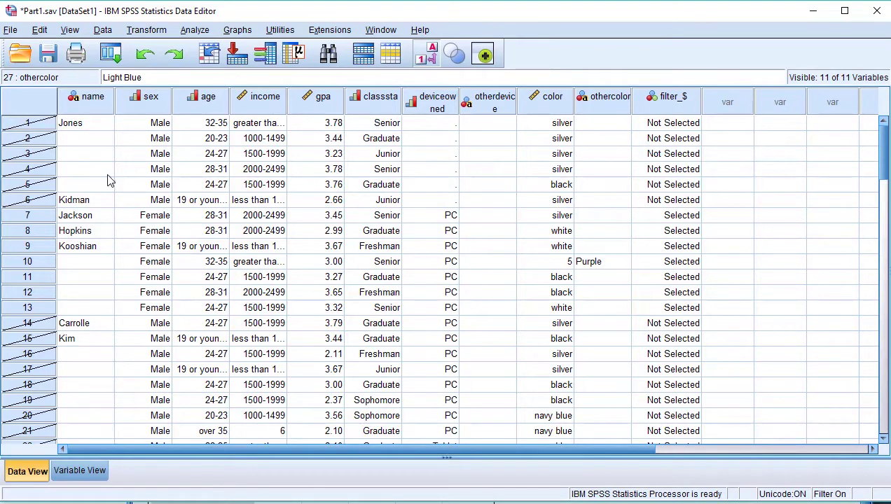
key(alt+Tab)
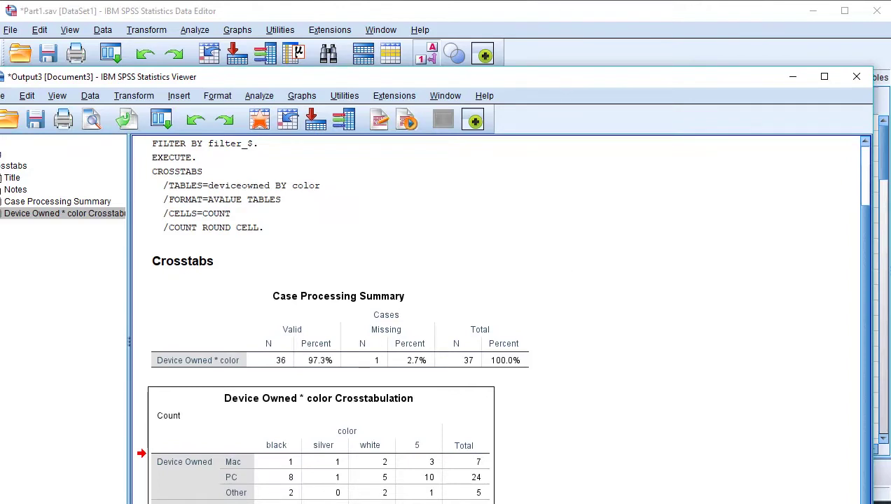
click(526, 499)
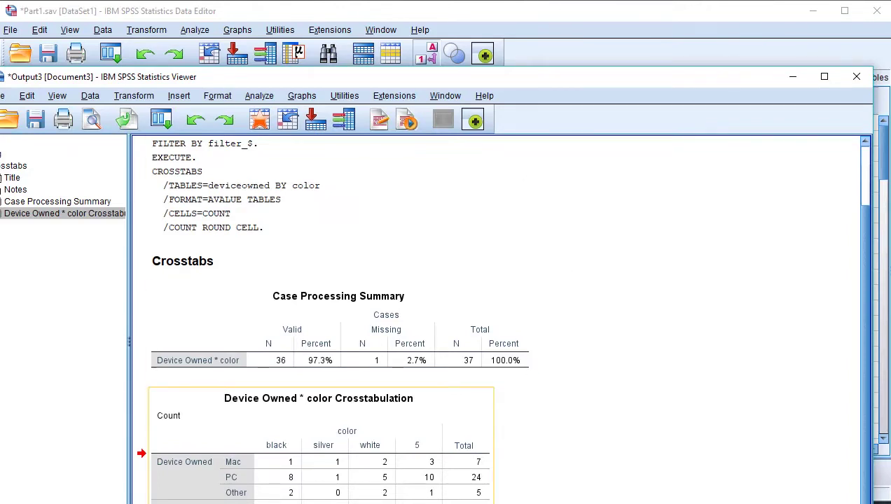
click(272, 368)
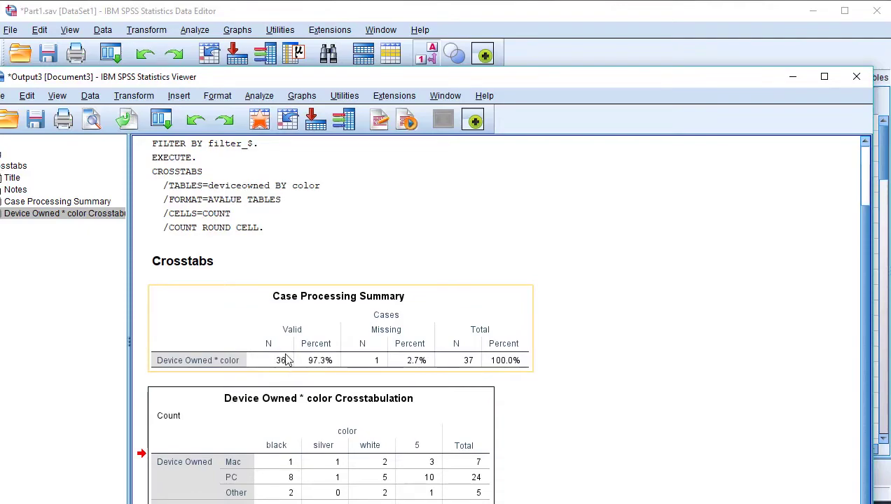
drag(440, 79, 442, 51)
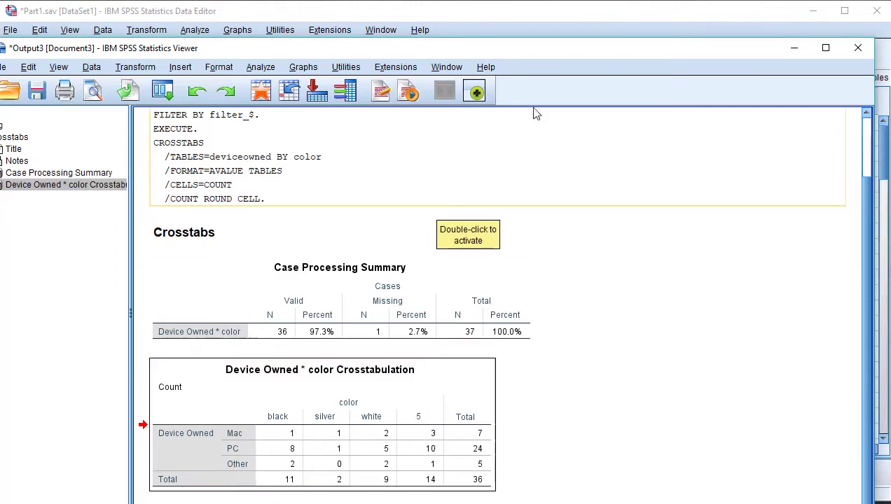
click(813, 11)
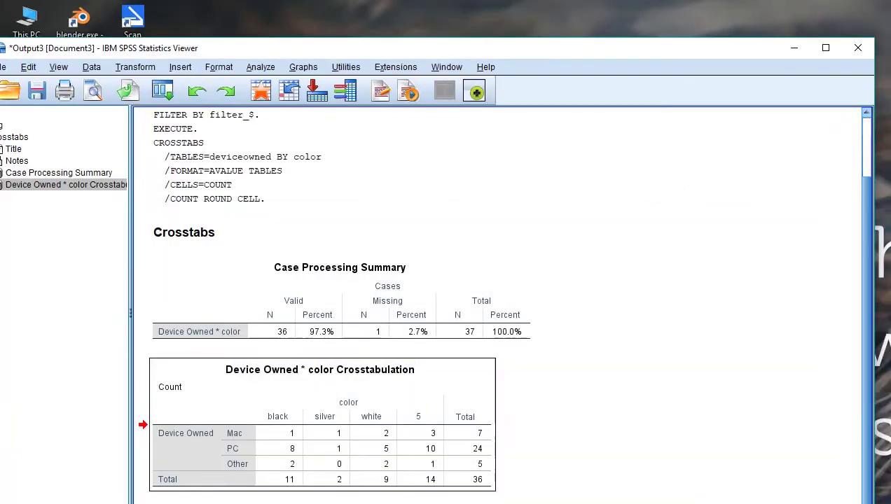
Step: Bring the Part1.sav Data Editor to the front and scroll through the filtered rows
key(alt+Tab)
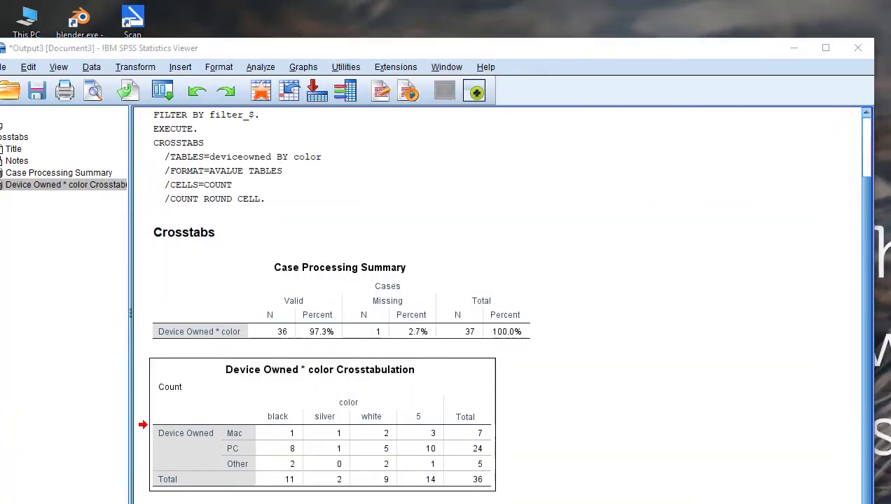
scroll(601, 301, down, 8)
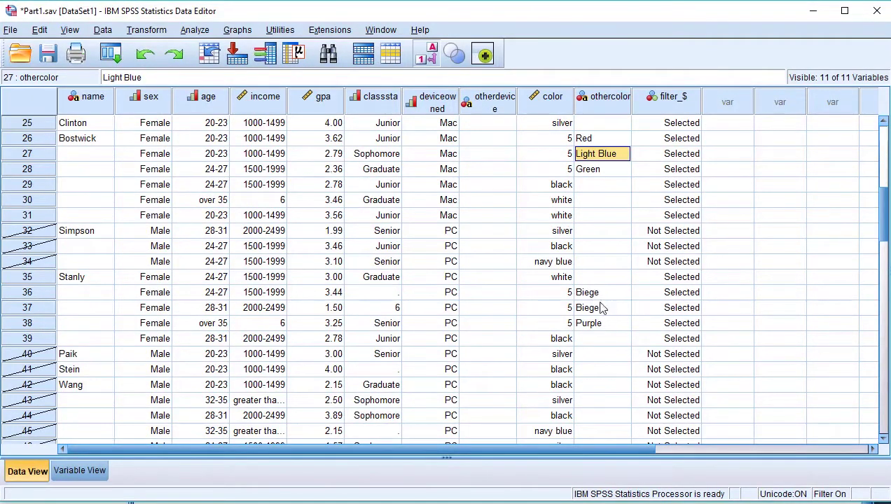
scroll(594, 318, down, 8)
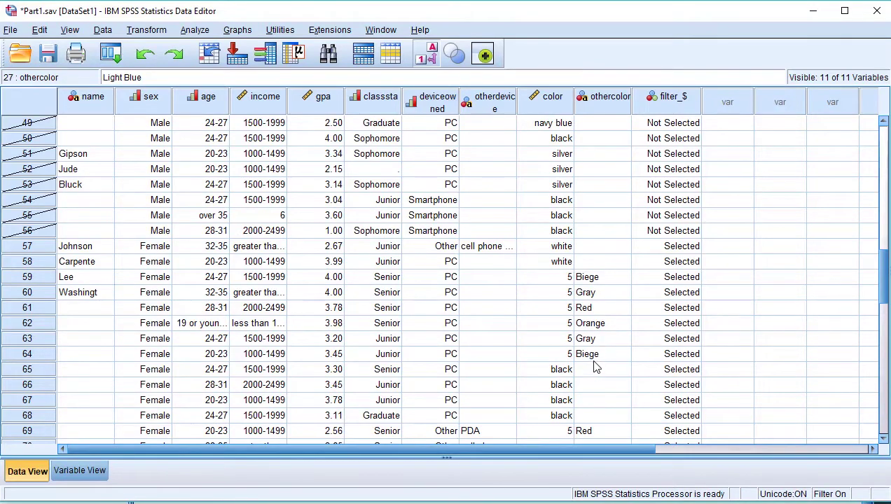
scroll(594, 365, up, 16)
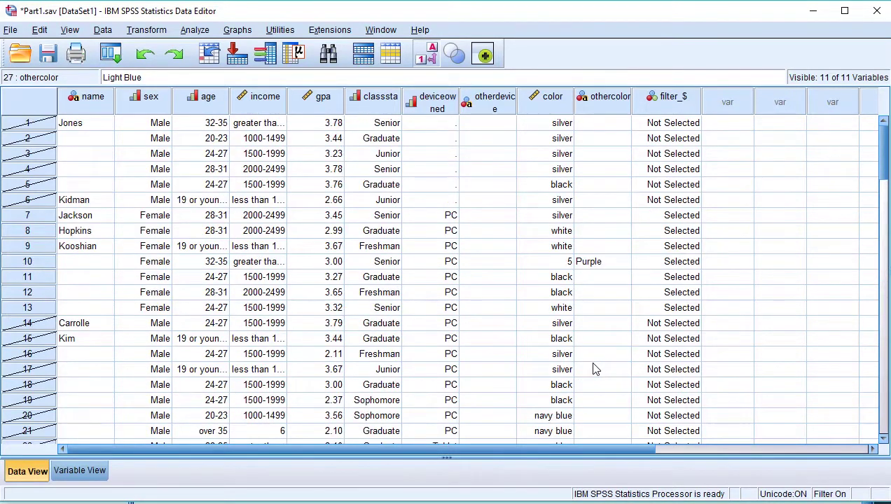